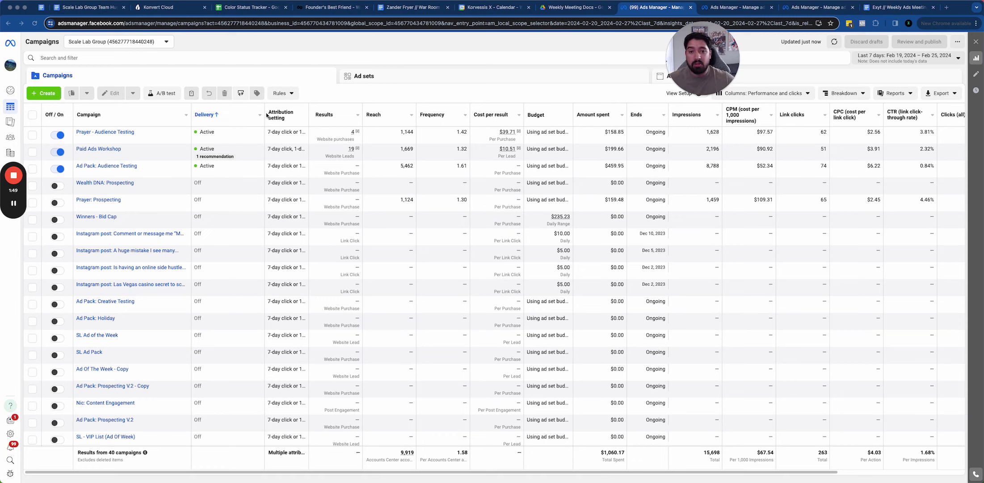
Open the Meditations - Women ad set of Prayer - Audience Testing for editing.
{"action": "left_click", "coordinate": [32, 134]}
{"action": "left_click", "coordinate": [408, 77]}
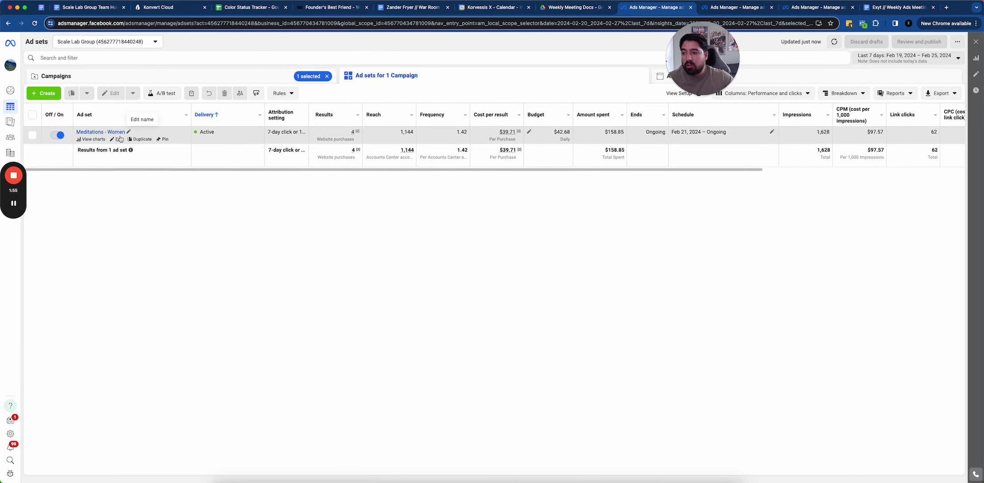
{"action": "left_click", "coordinate": [112, 139]}
{"action": "scroll", "coordinate": [477, 210], "scroll_direction": "down", "scroll_amount": 10}
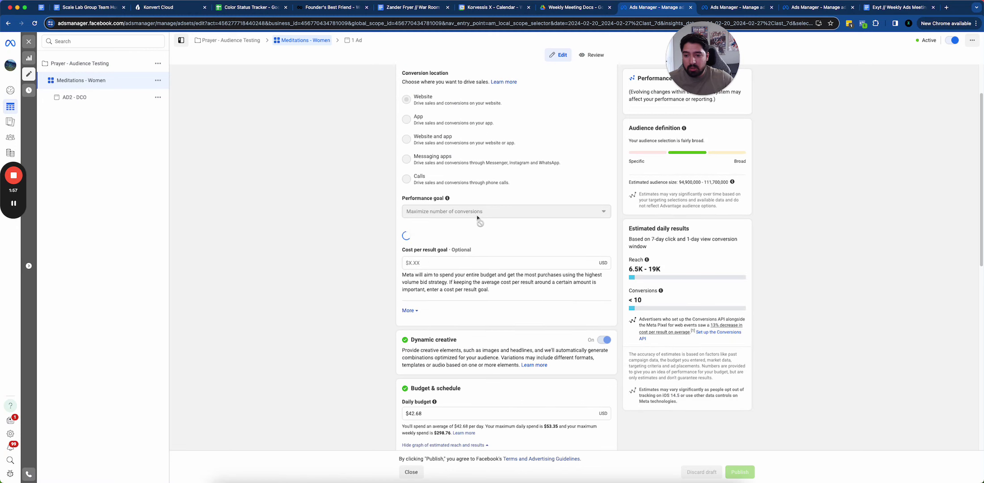
{"action": "scroll", "coordinate": [476, 224], "scroll_direction": "up", "scroll_amount": 6}
{"action": "scroll", "coordinate": [451, 176], "scroll_direction": "down", "scroll_amount": 7}
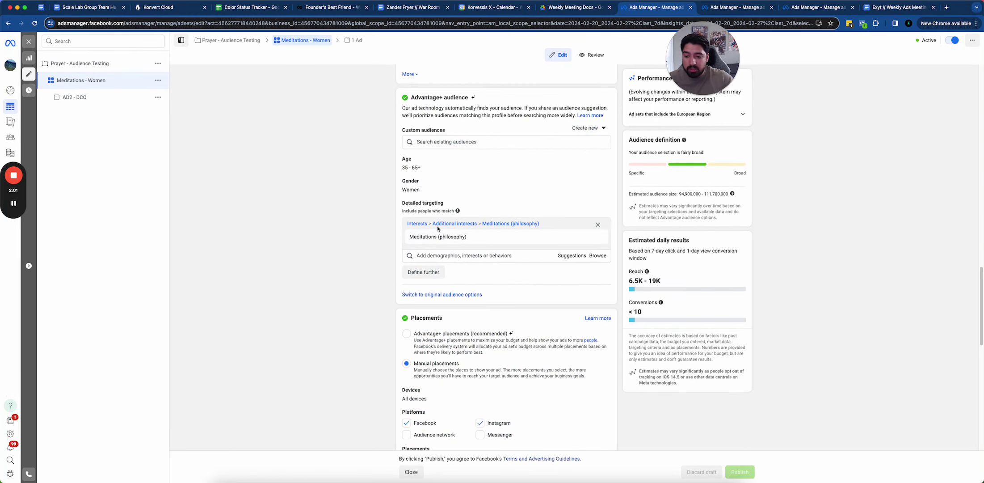
Open the AD2 - DCO ad and review its prayer-themed primary text and headline.
{"action": "left_click", "coordinate": [98, 94]}
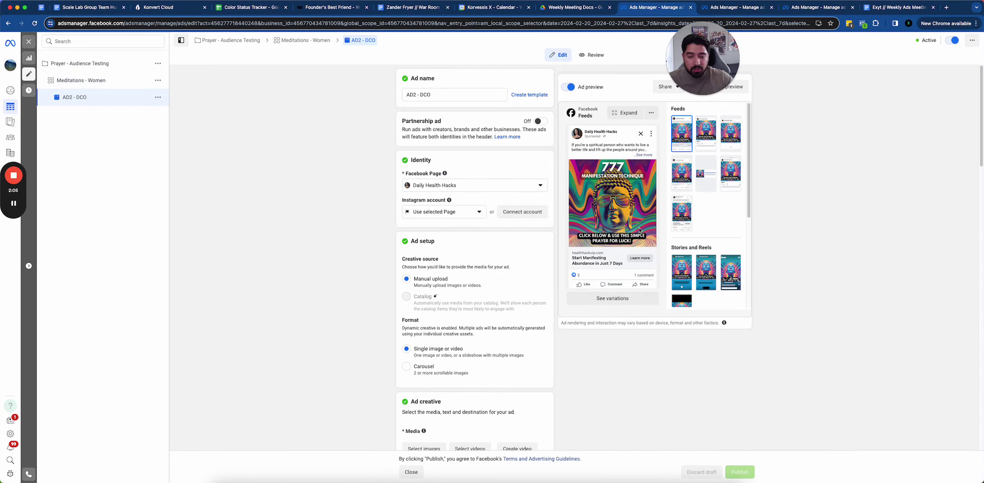
{"action": "scroll", "coordinate": [442, 219], "scroll_direction": "down", "scroll_amount": 15}
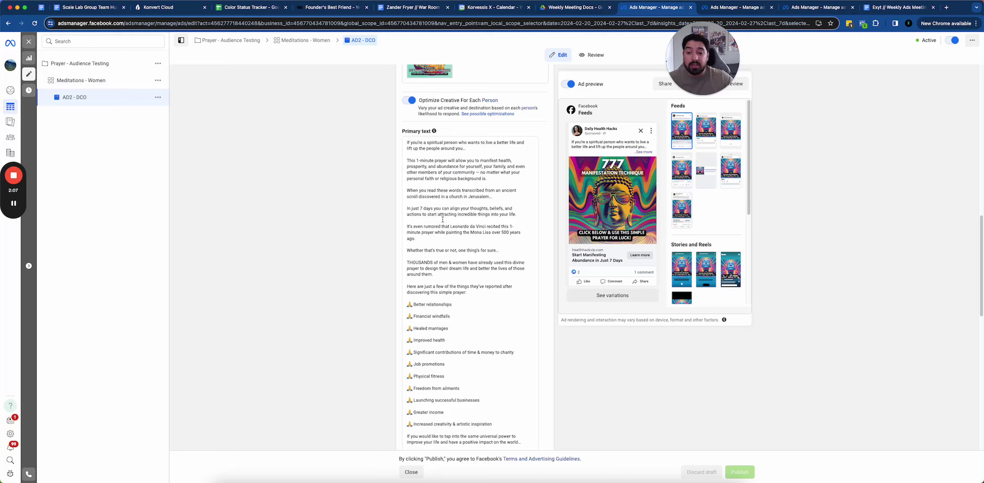
{"action": "scroll", "coordinate": [443, 219], "scroll_direction": "down", "scroll_amount": 5}
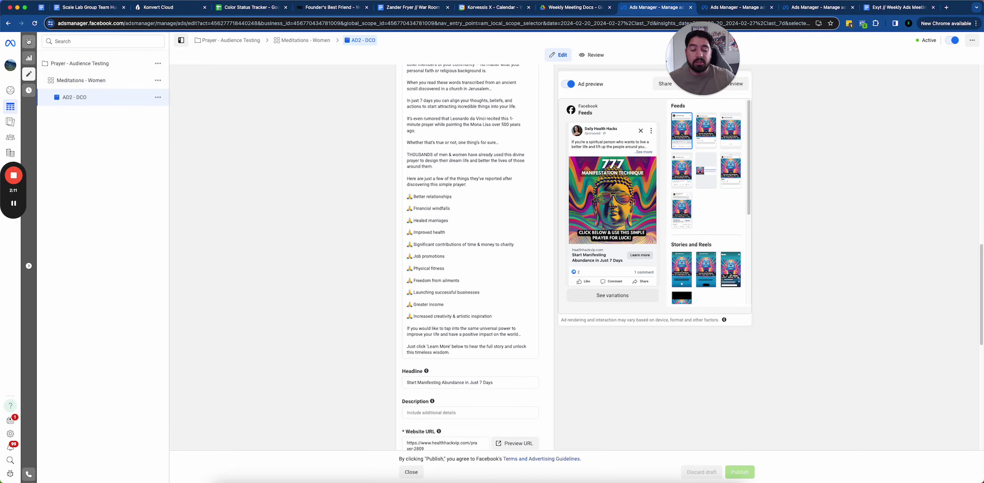
{"action": "scroll", "coordinate": [230, 248], "scroll_direction": "up", "scroll_amount": 2}
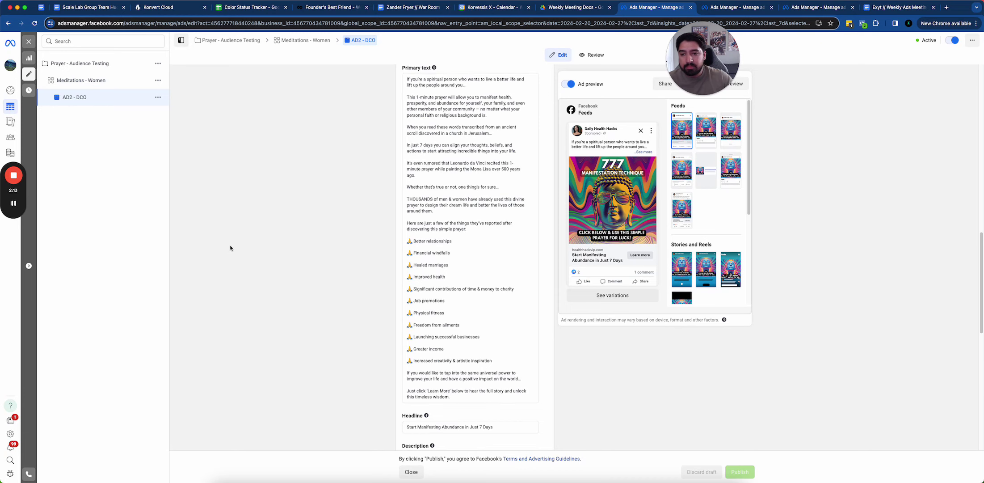
{"action": "scroll", "coordinate": [230, 248], "scroll_direction": "up", "scroll_amount": 2}
{"action": "scroll", "coordinate": [231, 248], "scroll_direction": "down", "scroll_amount": 3}
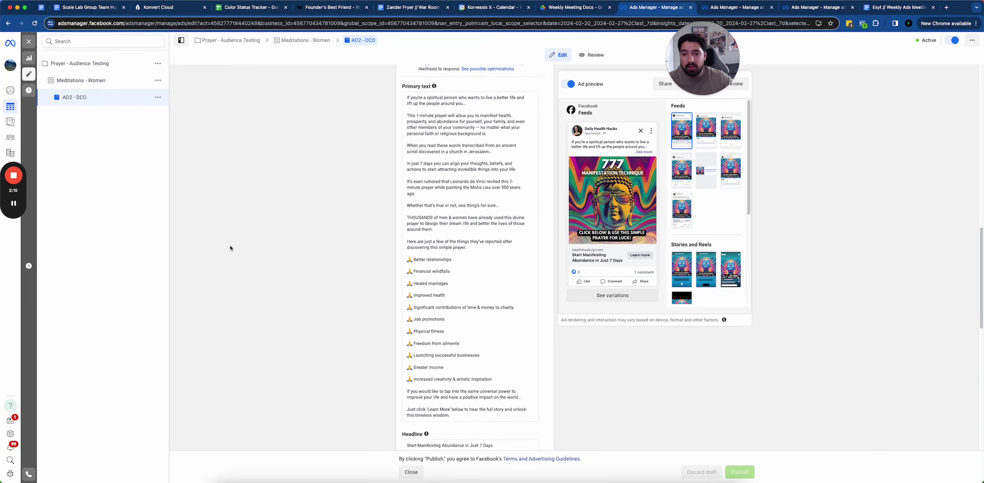
{"action": "scroll", "coordinate": [230, 247], "scroll_direction": "up", "scroll_amount": 2}
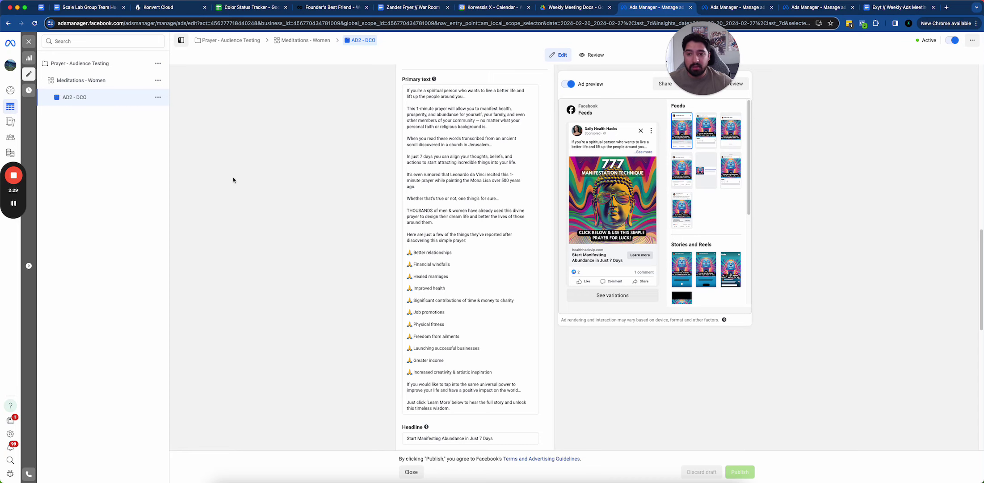
Close the editor and view Meditations - Women's $158.85 spend, $97.57 CPM and 3.81% CTR.
{"action": "left_click", "coordinate": [126, 84]}
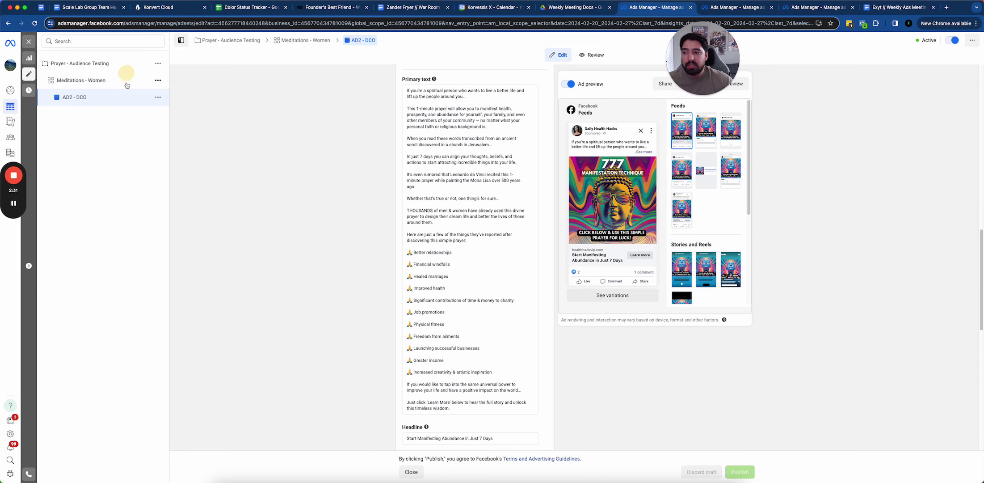
{"action": "left_click", "coordinate": [31, 45]}
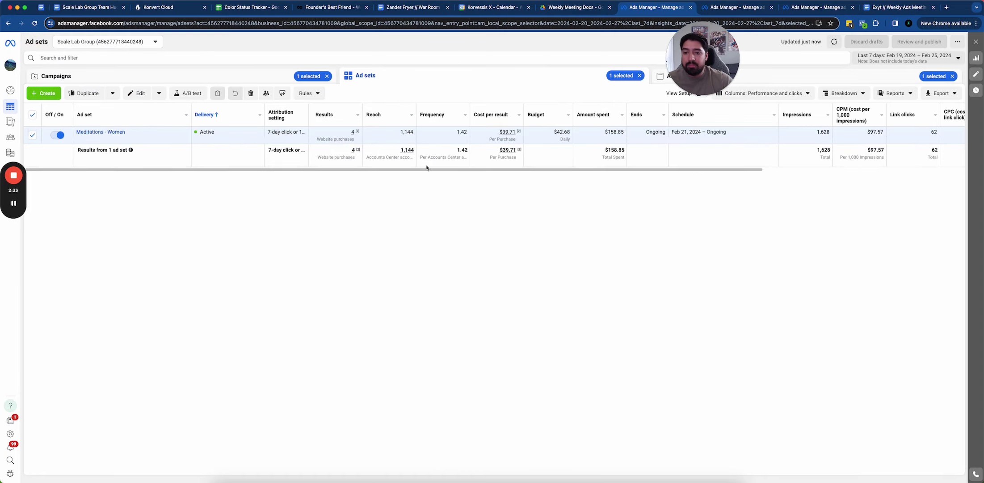
{"action": "left_click", "coordinate": [270, 77]}
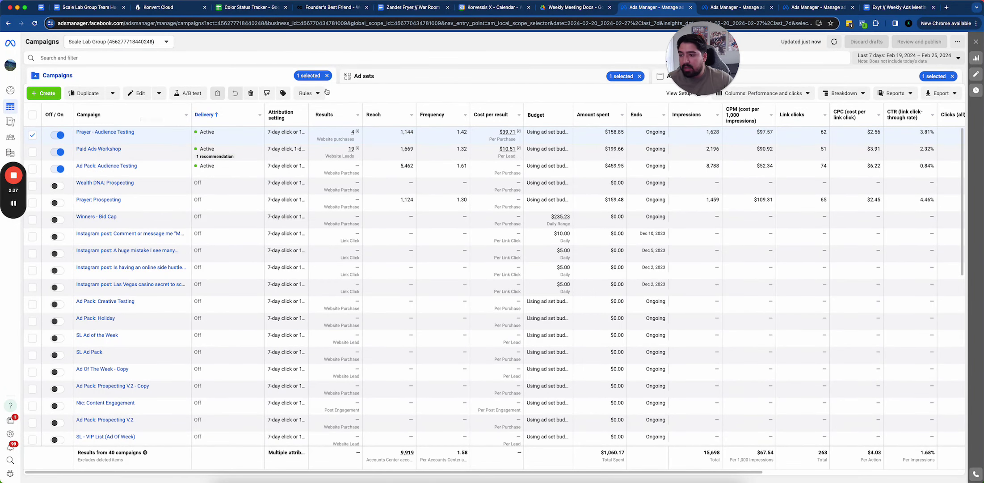
{"action": "left_click", "coordinate": [357, 77]}
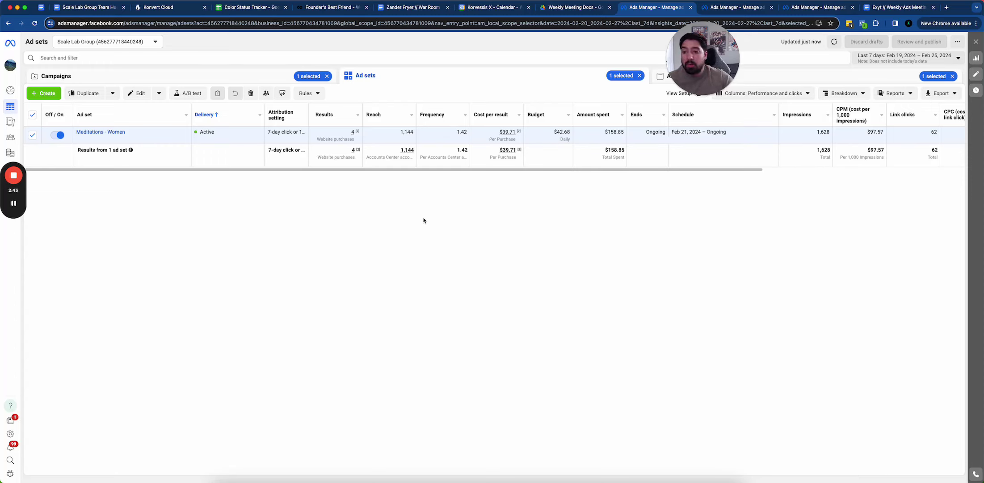
{"action": "mouse_move", "coordinate": [501, 148]}
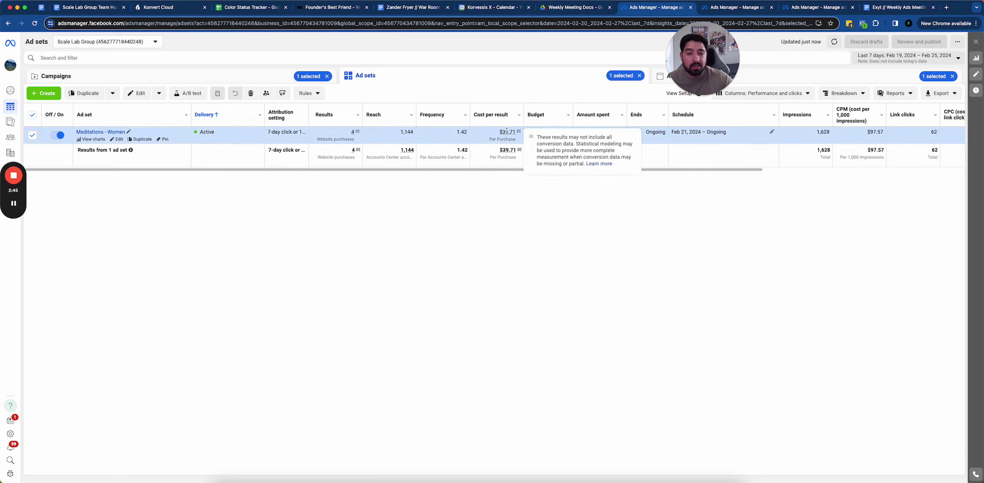
{"action": "left_click_drag", "start_coordinate": [480, 170], "coordinate": [682, 172]}
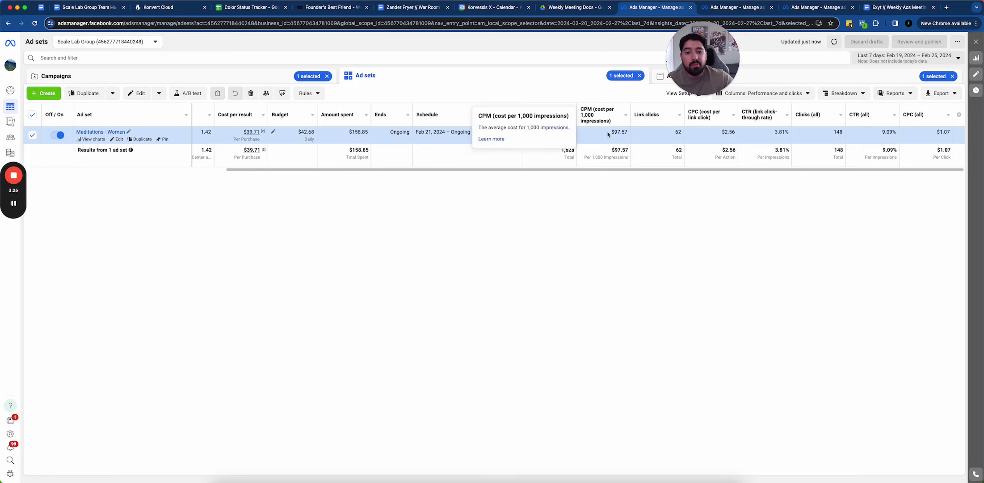
Break the Meditations - Women results down by image, video and slideshow.
{"action": "left_click", "coordinate": [842, 93]}
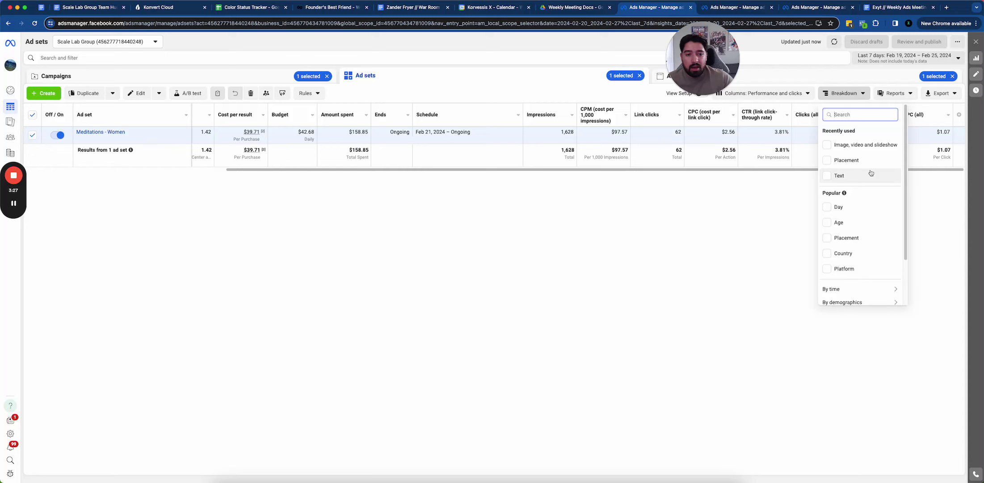
{"action": "left_click", "coordinate": [856, 201]}
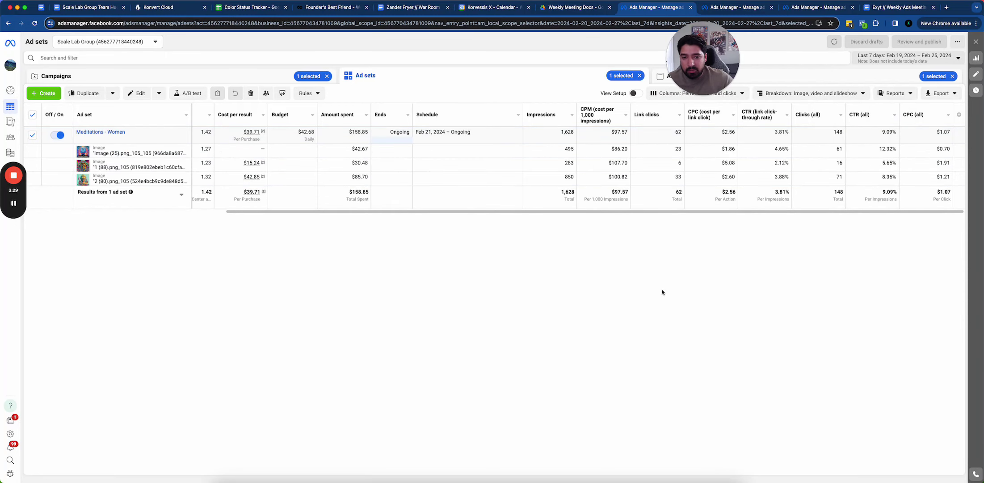
{"action": "scroll", "coordinate": [428, 194], "scroll_direction": "left", "scroll_amount": 1}
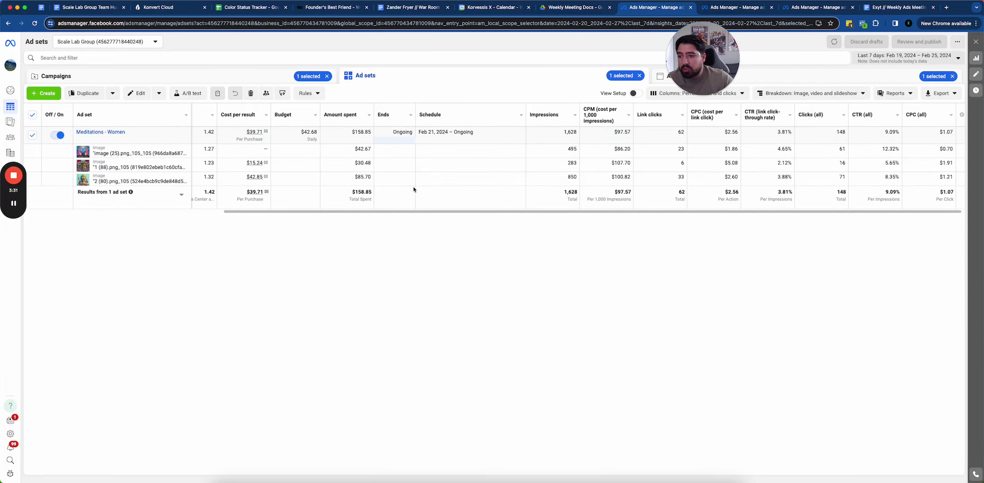
{"action": "scroll", "coordinate": [414, 189], "scroll_direction": "left", "scroll_amount": 5}
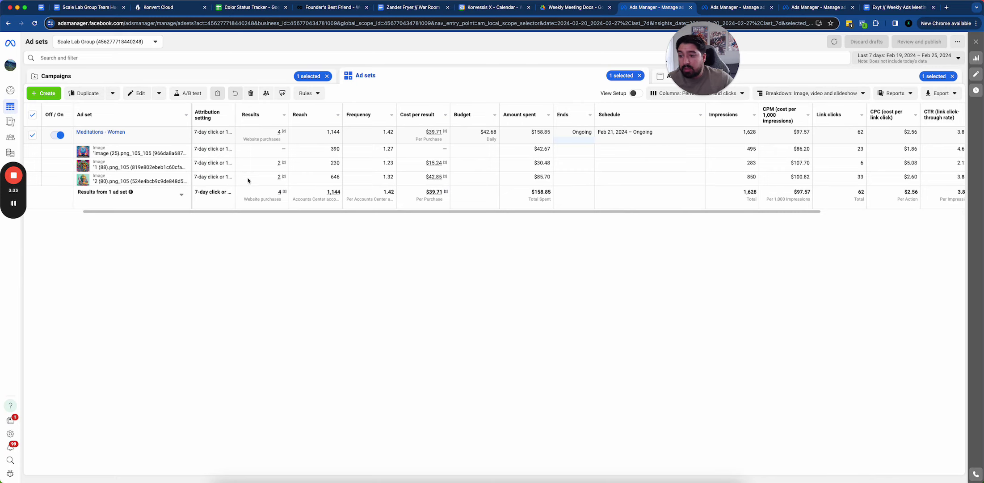
{"action": "scroll", "coordinate": [120, 172], "scroll_direction": "right", "scroll_amount": 7}
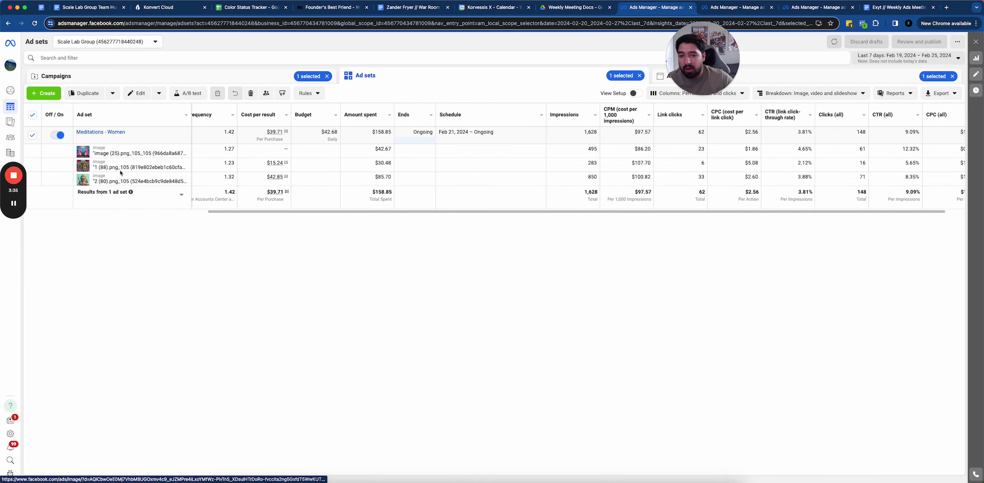
{"action": "scroll", "coordinate": [727, 170], "scroll_direction": "right", "scroll_amount": 2}
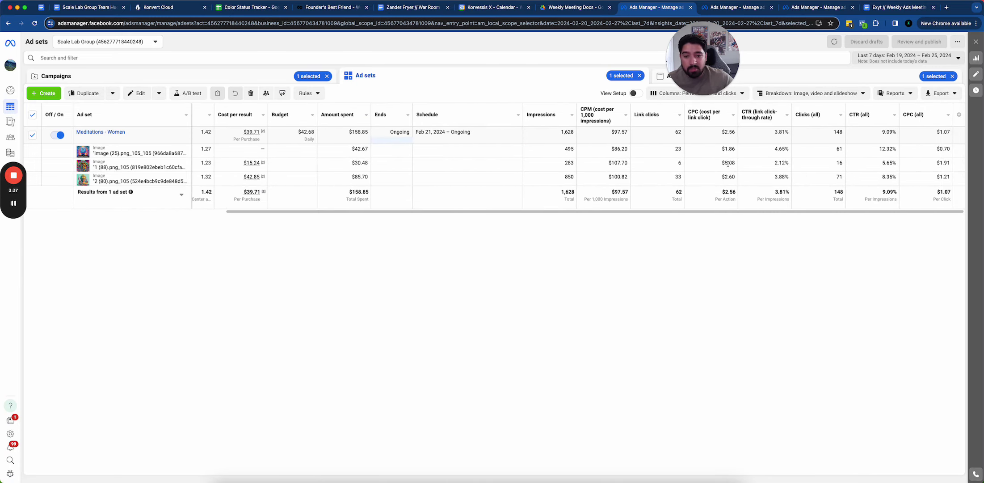
Compare the second image's $107.70 CPM, 5.65% CTR and $5.08 cost per link click.
{"action": "left_click_drag", "start_coordinate": [605, 163], "coordinate": [622, 163]}
{"action": "left_click_drag", "start_coordinate": [775, 163], "coordinate": [780, 161]}
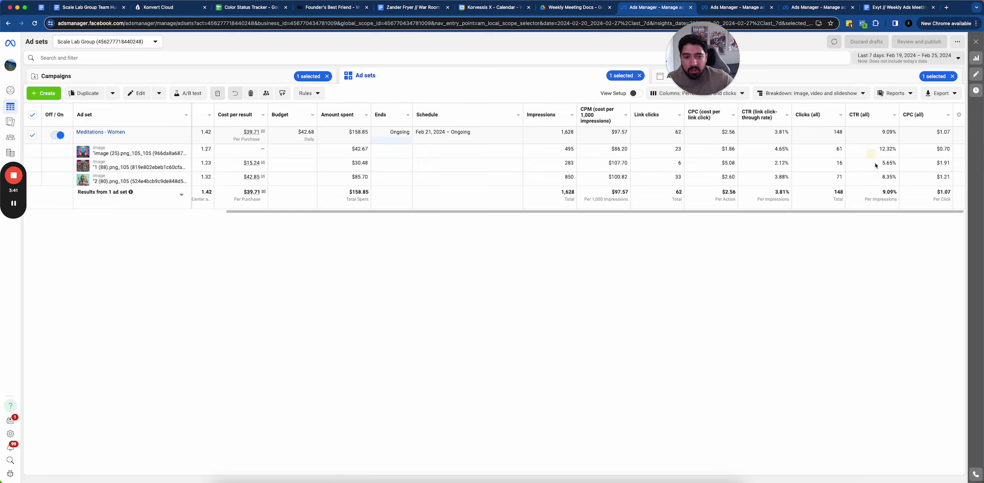
{"action": "mouse_move", "coordinate": [893, 163]}
{"action": "left_mouse_down"}
{"action": "mouse_move", "coordinate": [876, 163]}
{"action": "mouse_move", "coordinate": [886, 163]}
{"action": "left_mouse_up"}
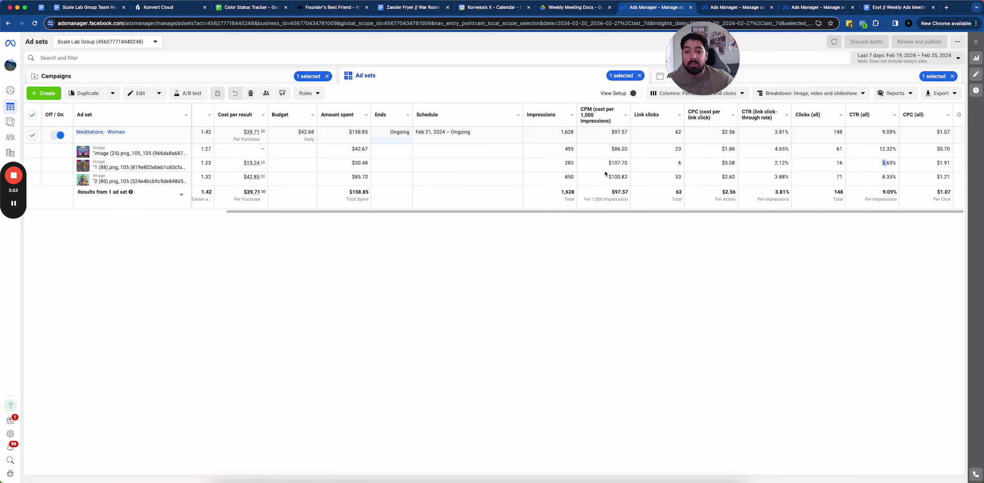
{"action": "left_click_drag", "start_coordinate": [610, 162], "coordinate": [627, 163]}
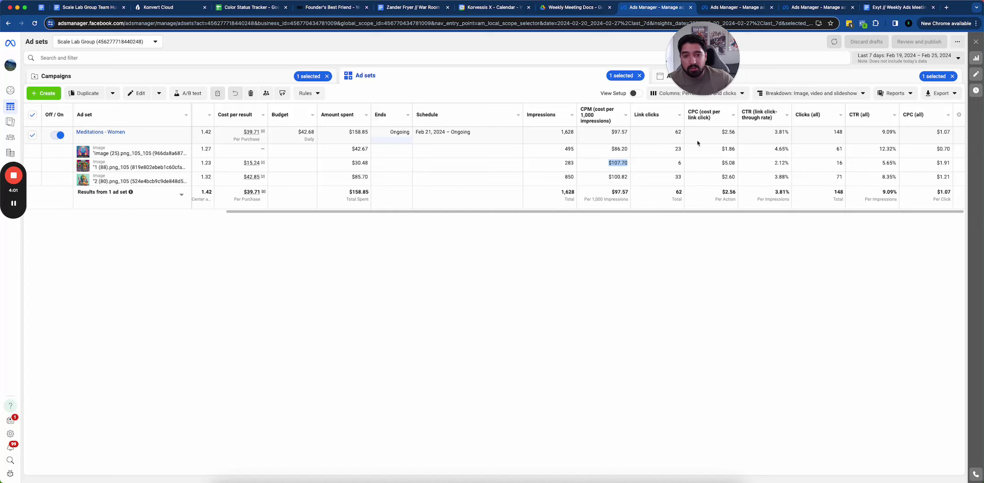
{"action": "left_click_drag", "start_coordinate": [722, 163], "coordinate": [736, 164]}
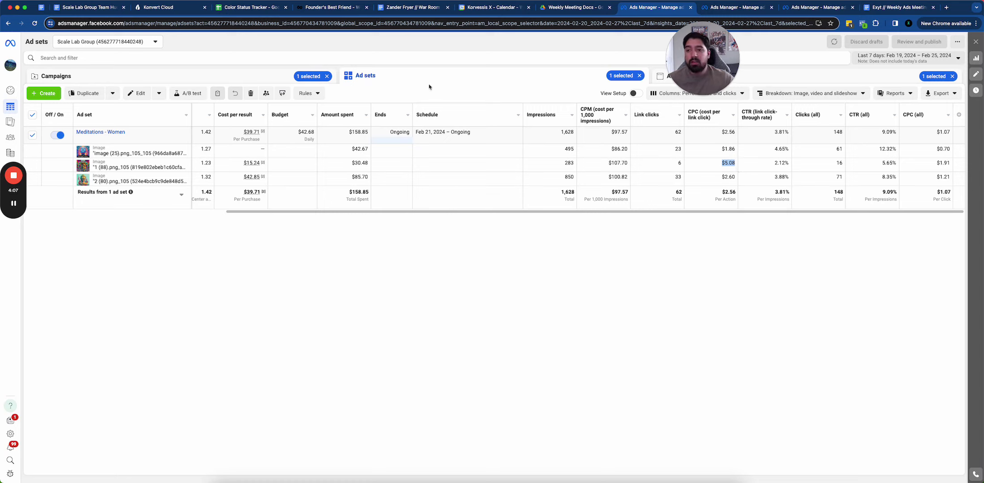
{"action": "left_click", "coordinate": [803, 75]}
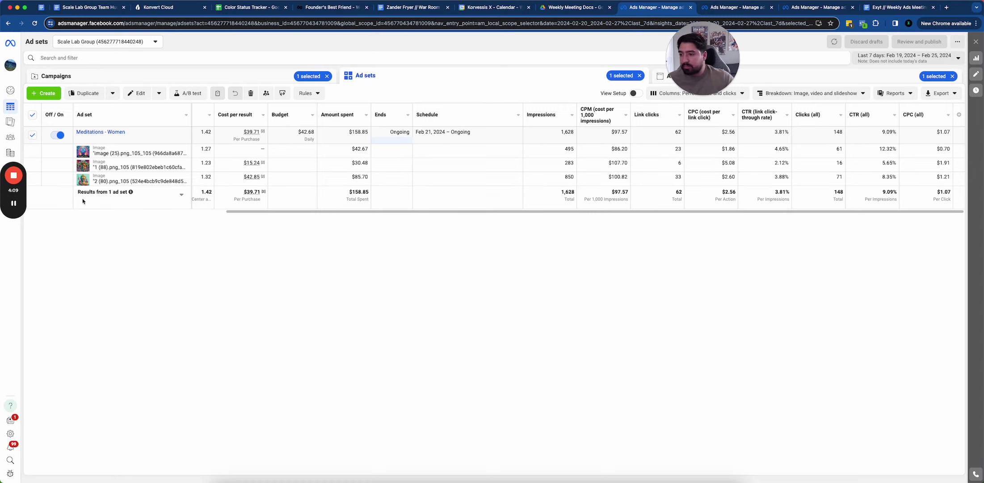
{"action": "left_click", "coordinate": [834, 93]}
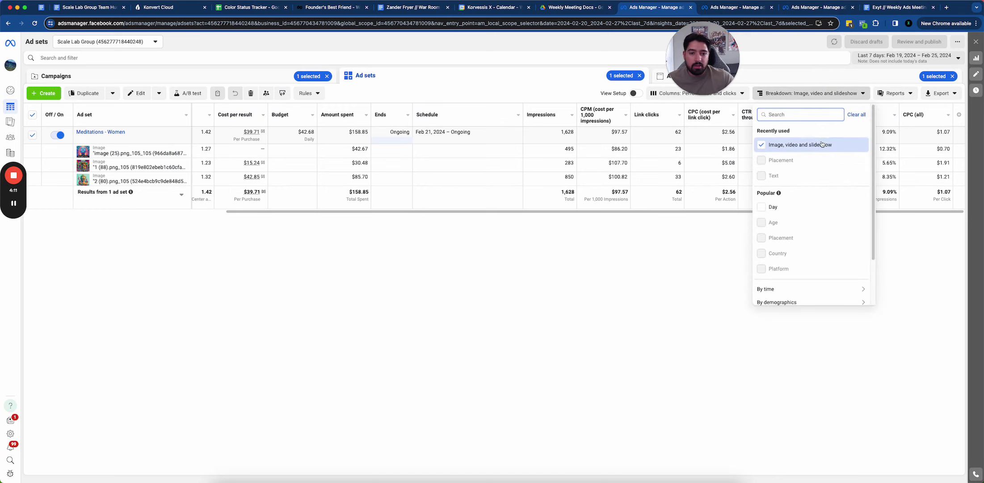
Remove the image, video and slideshow breakdown and return to the Meditations - Women ad set list.
{"action": "left_click", "coordinate": [804, 138]}
{"action": "left_click", "coordinate": [537, 265]}
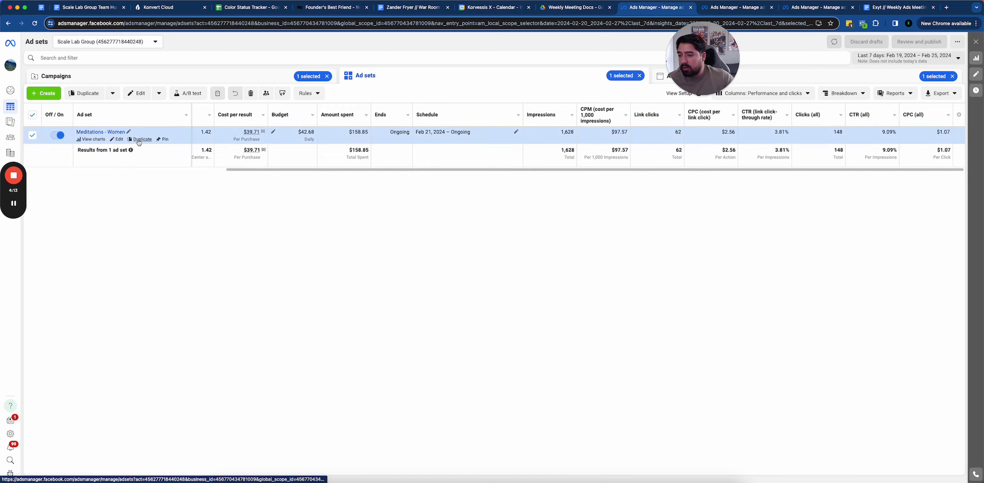
{"action": "left_click", "coordinate": [138, 142]}
{"action": "left_click", "coordinate": [592, 127]}
{"action": "left_click", "coordinate": [58, 75]}
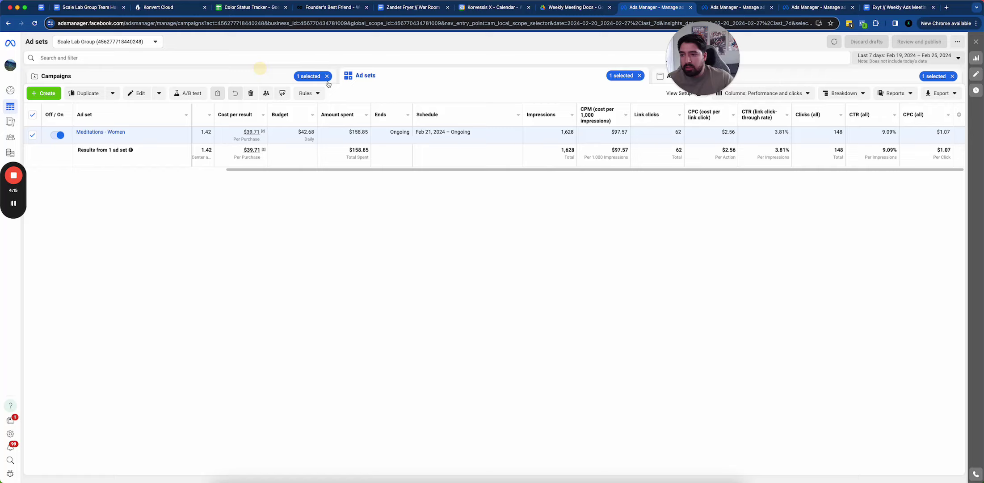
{"action": "left_click", "coordinate": [395, 83]}
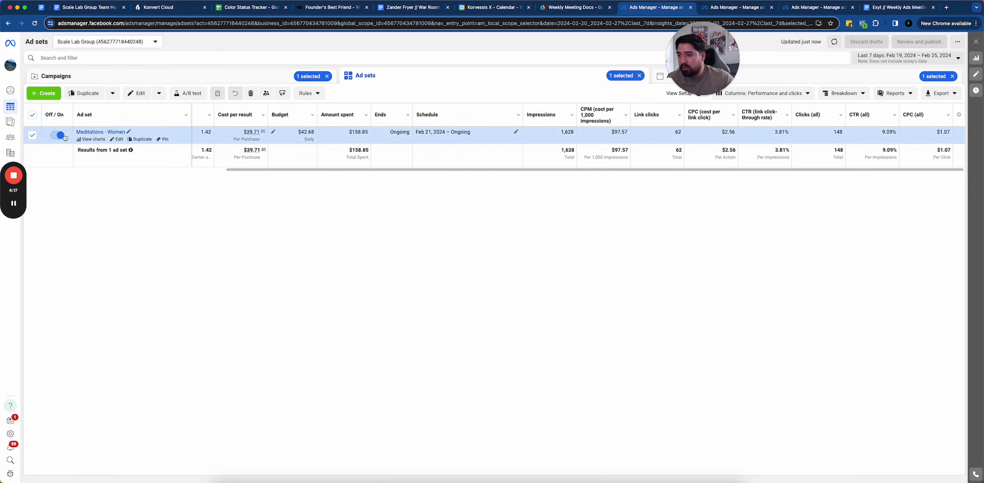
Duplicate Meditations - Women into its original campaign and drop the Meditations interest from the copy.
{"action": "left_click", "coordinate": [134, 142]}
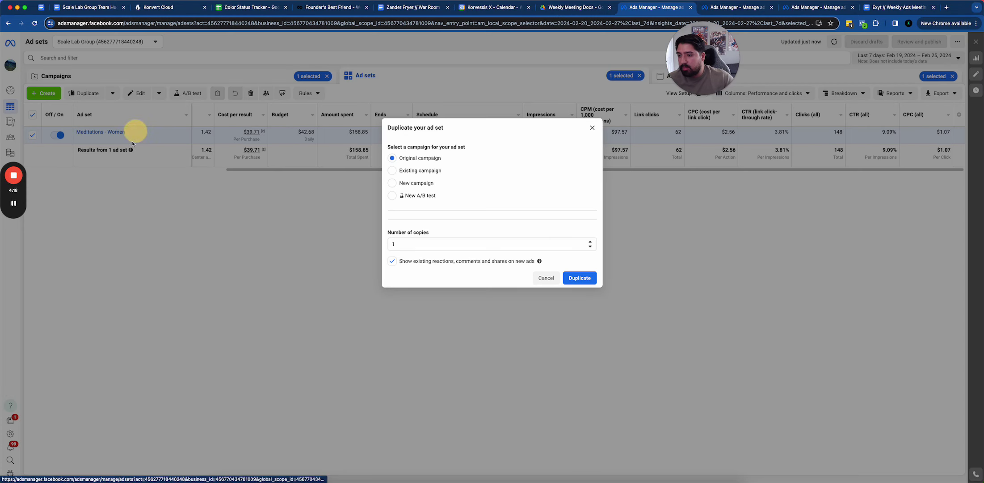
{"action": "left_click", "coordinate": [577, 278]}
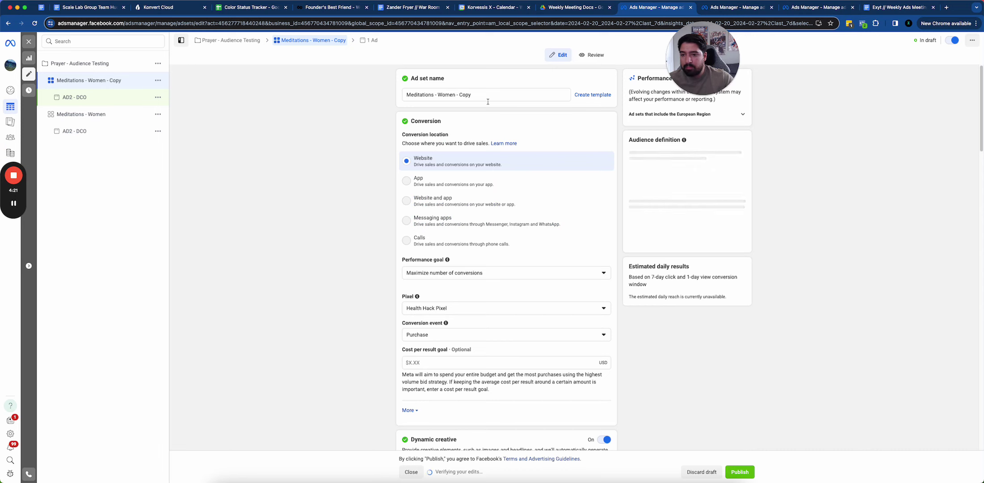
{"action": "scroll", "coordinate": [496, 268], "scroll_direction": "down", "scroll_amount": 15}
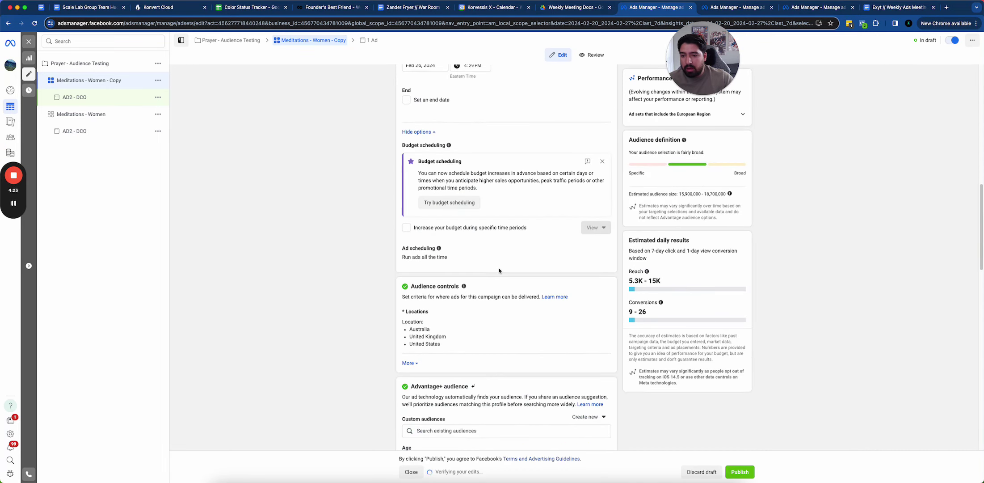
{"action": "left_click", "coordinate": [597, 262]}
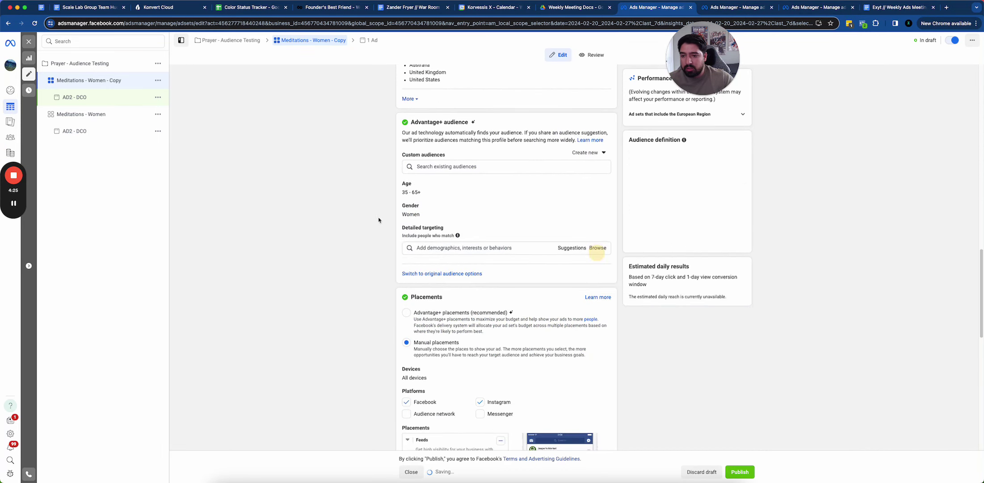
{"action": "scroll", "coordinate": [352, 225], "scroll_direction": "up", "scroll_amount": 3}
{"action": "scroll", "coordinate": [353, 223], "scroll_direction": "down", "scroll_amount": 7}
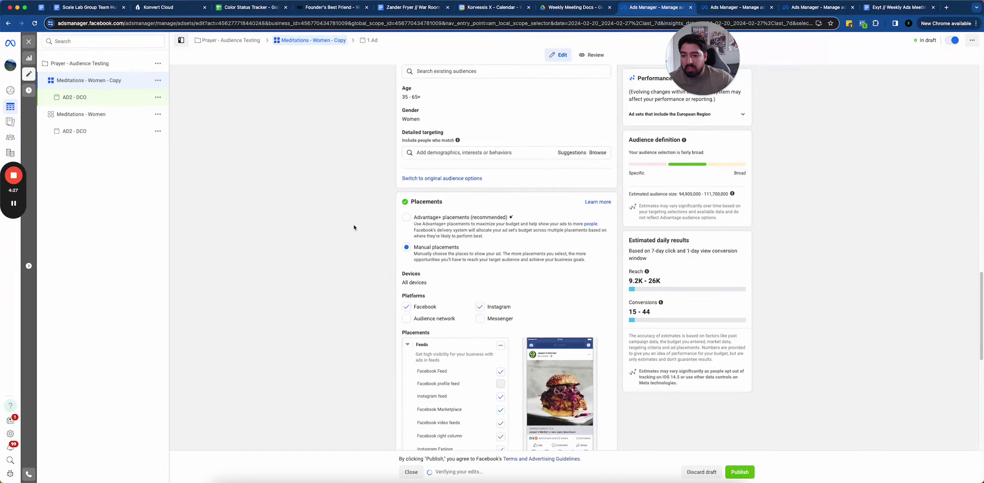
{"action": "scroll", "coordinate": [350, 236], "scroll_direction": "up", "scroll_amount": 20}
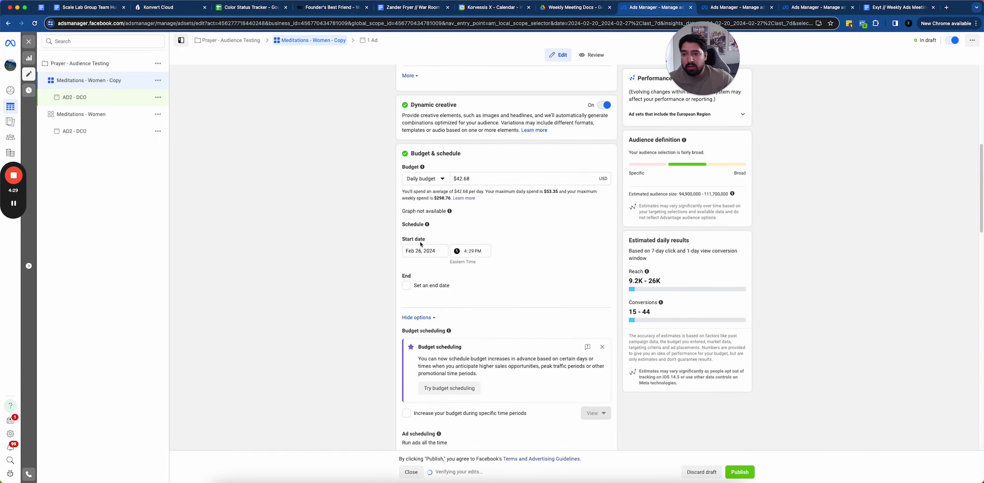
Rename the copied ad set to 'Broad - Women'.
{"action": "double_click", "coordinate": [480, 94]}
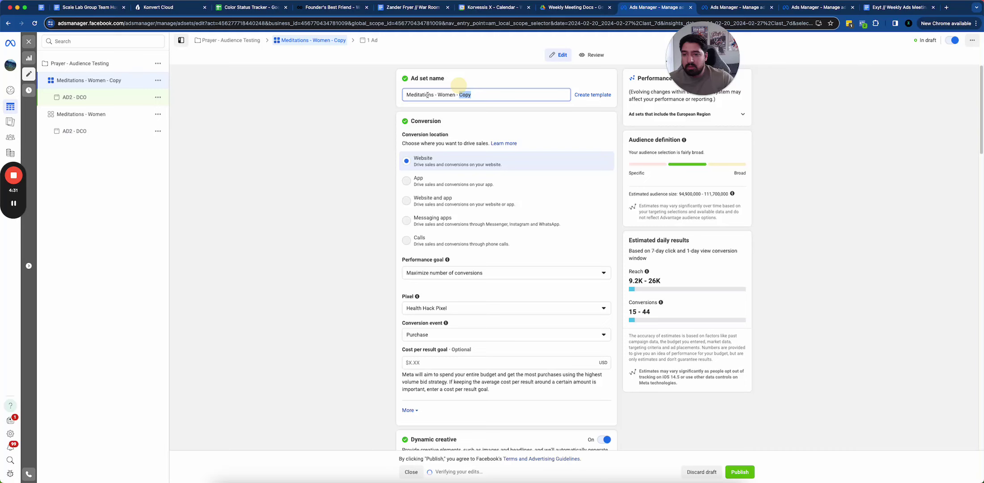
{"action": "double_click", "coordinate": [422, 94]}
{"action": "type", "text": "Broad"}
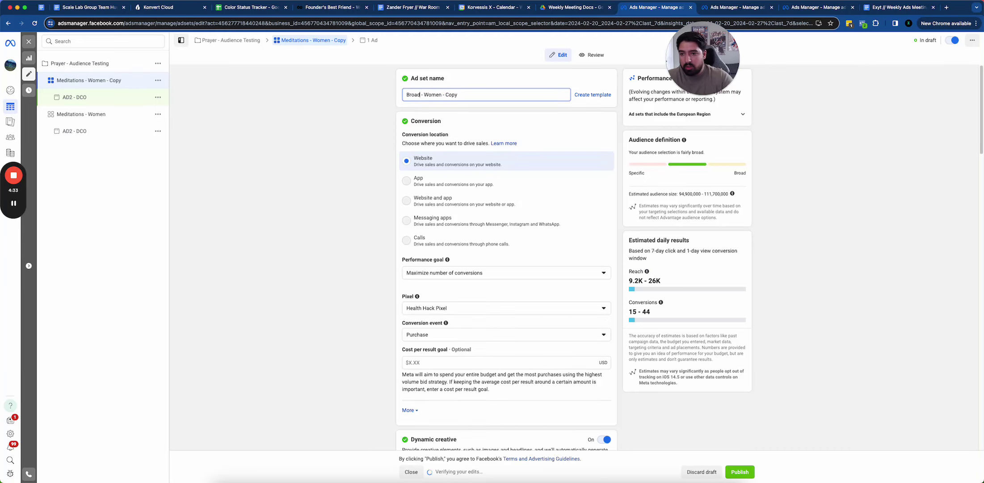
{"action": "double_click", "coordinate": [454, 95]}
{"action": "key", "text": "BackSpace"}
{"action": "key", "text": "BackSpace"}
{"action": "key", "text": "BackSpace"}
{"action": "key", "text": "BackSpace"}
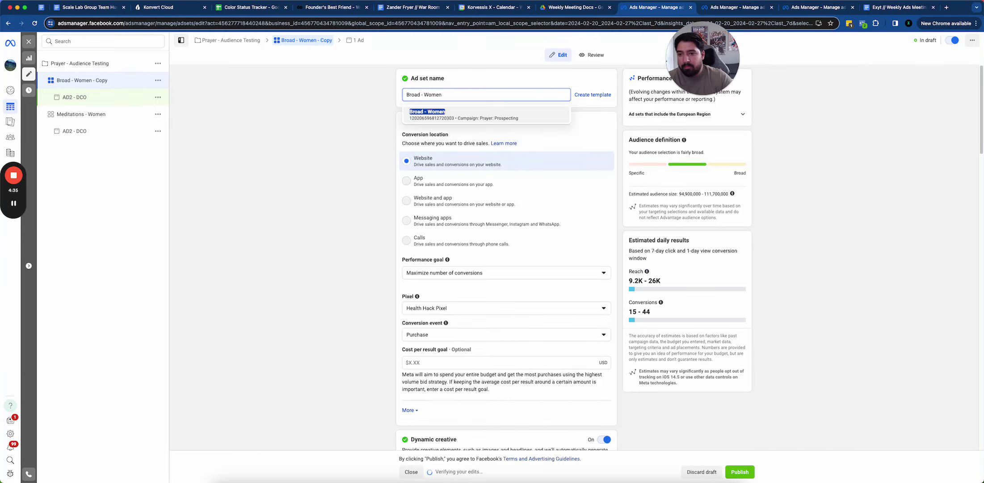
{"action": "left_click", "coordinate": [332, 129]}
Turn off dynamic creative and set the daily budget to $13.68.
{"action": "scroll", "coordinate": [492, 171], "scroll_direction": "down", "scroll_amount": 8}
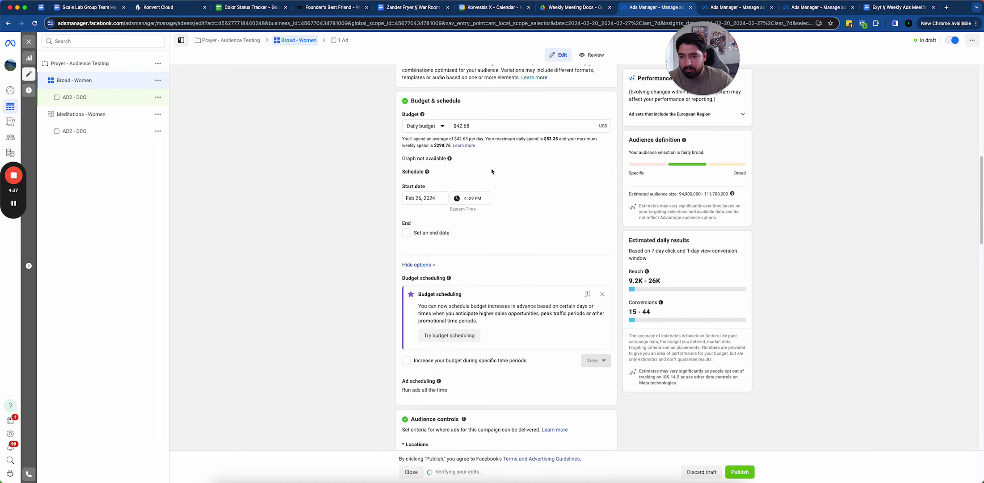
{"action": "left_click", "coordinate": [604, 107]}
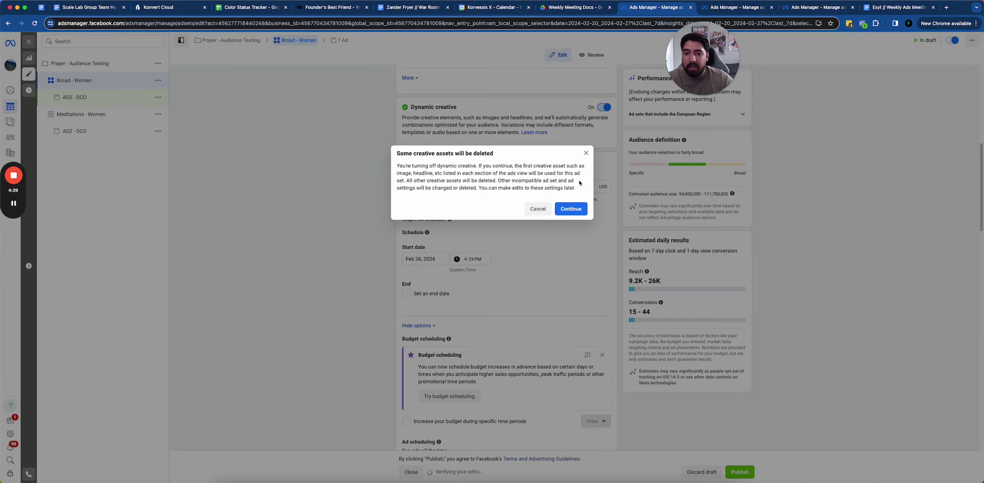
{"action": "left_click", "coordinate": [571, 208]}
{"action": "triple_click", "coordinate": [483, 180]}
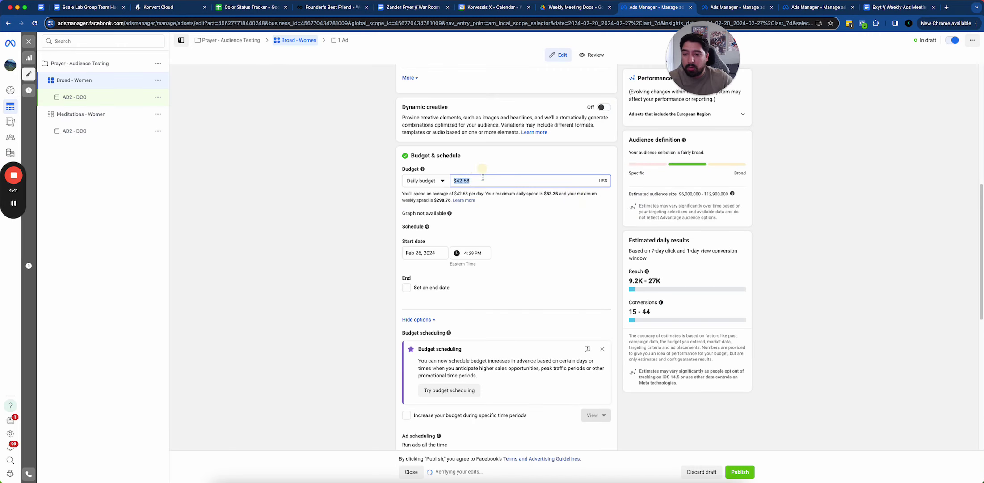
{"action": "type", "text": "13."}
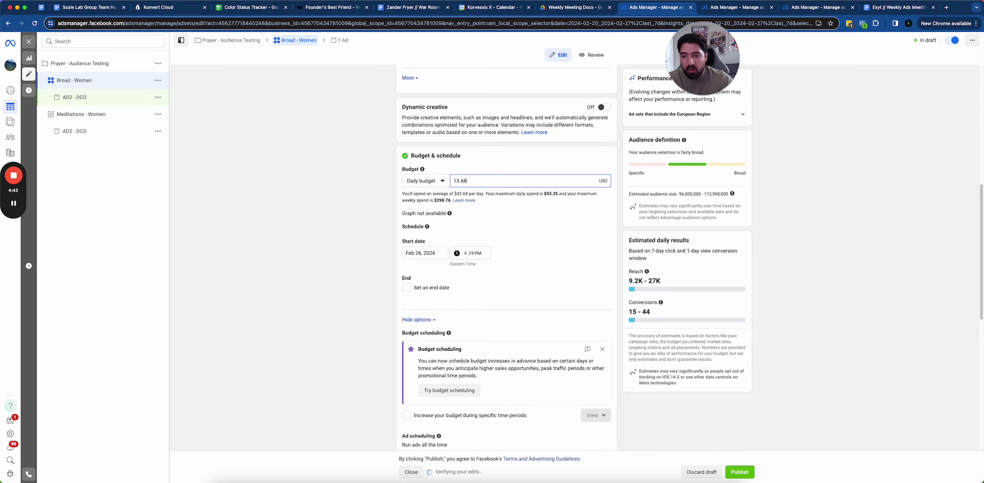
{"action": "left_click", "coordinate": [541, 154]}
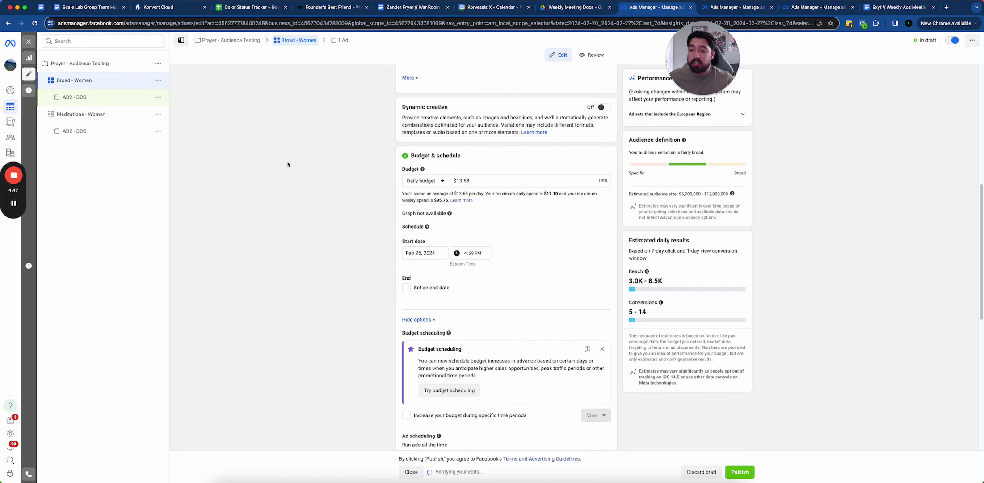
{"action": "left_click", "coordinate": [121, 95]}
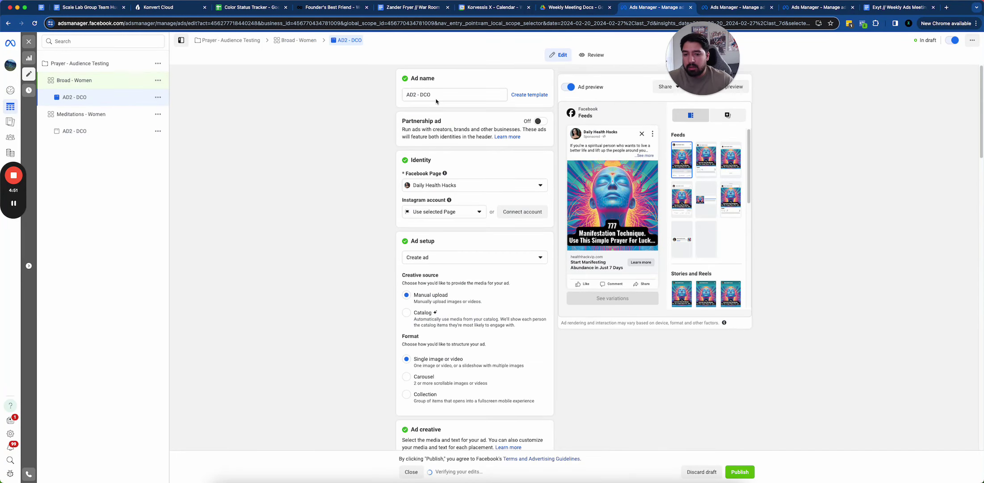
Rename the ad to 'AD2 - Winning 777'.
{"action": "double_click", "coordinate": [427, 94]}
{"action": "key", "text": "BackSpace"}
{"action": "type", "text": "Winn"}
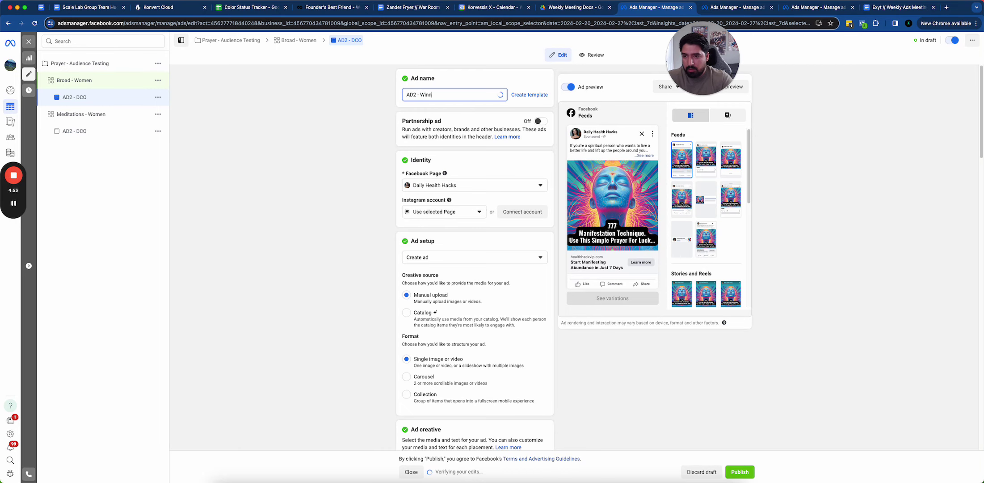
{"action": "type", "text": "ing 777"}
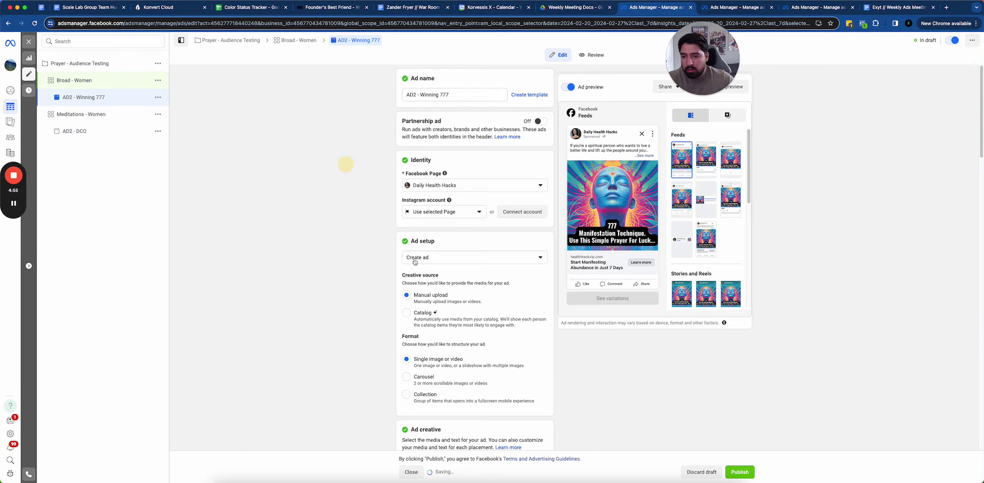
Review the Advantage+ creative optimization settings and confirm them.
{"action": "scroll", "coordinate": [345, 165], "scroll_direction": "down", "scroll_amount": 10}
{"action": "left_click", "coordinate": [397, 305]}
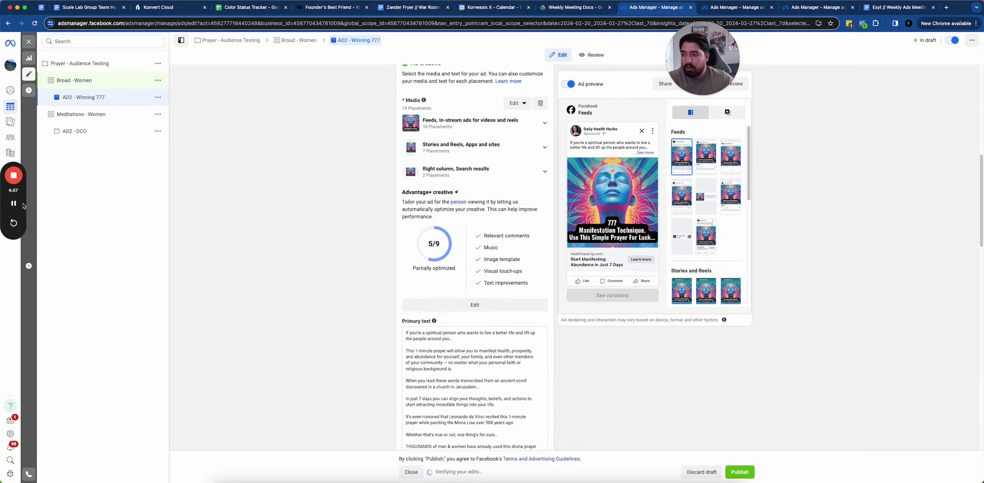
{"action": "left_click_drag", "start_coordinate": [10, 156], "coordinate": [199, 132]}
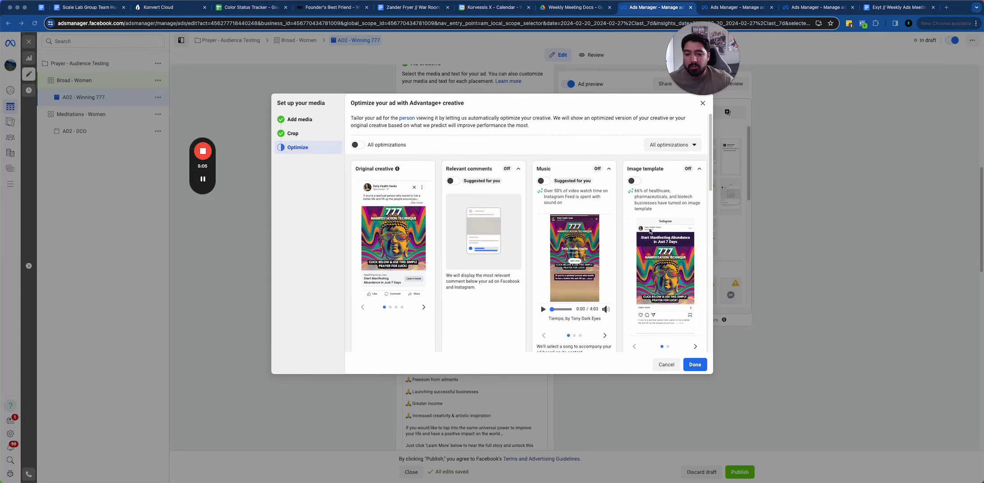
{"action": "scroll", "coordinate": [661, 222], "scroll_direction": "down", "scroll_amount": 3}
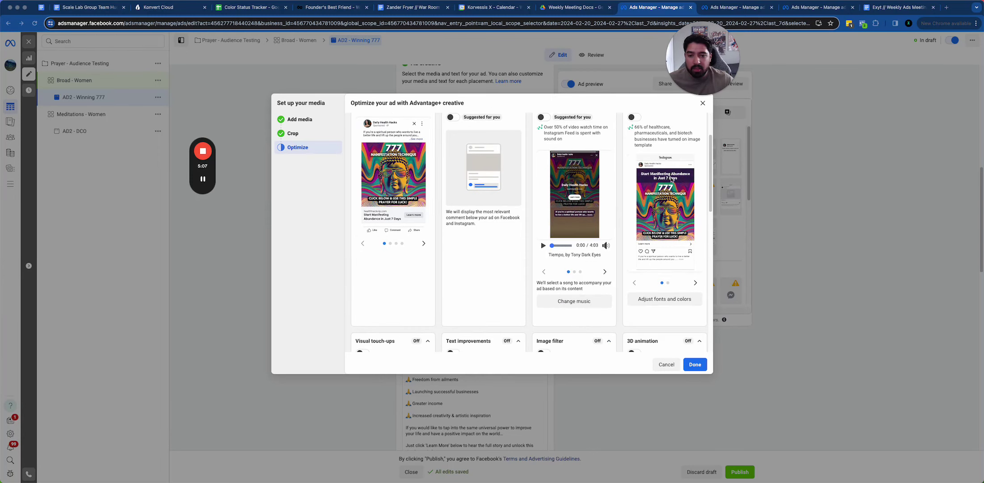
{"action": "scroll", "coordinate": [671, 180], "scroll_direction": "up", "scroll_amount": 3}
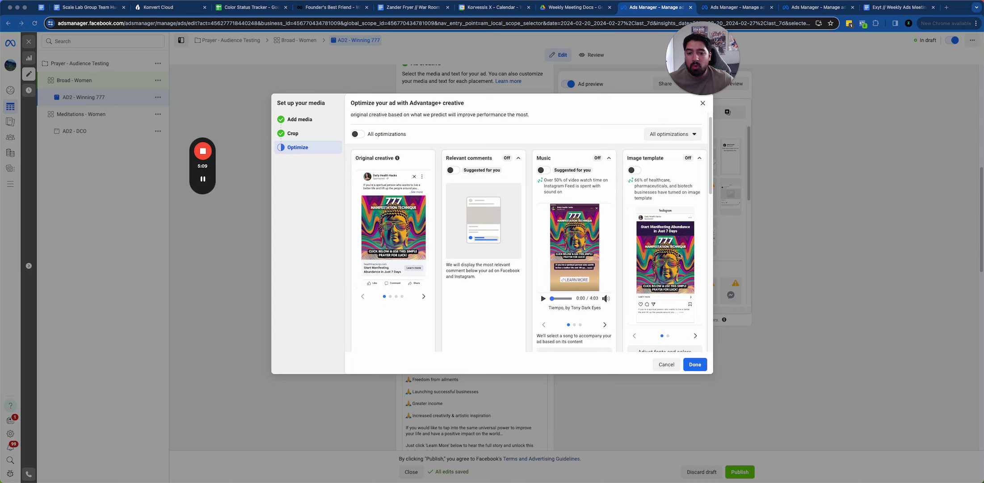
{"action": "scroll", "coordinate": [669, 252], "scroll_direction": "down", "scroll_amount": 1}
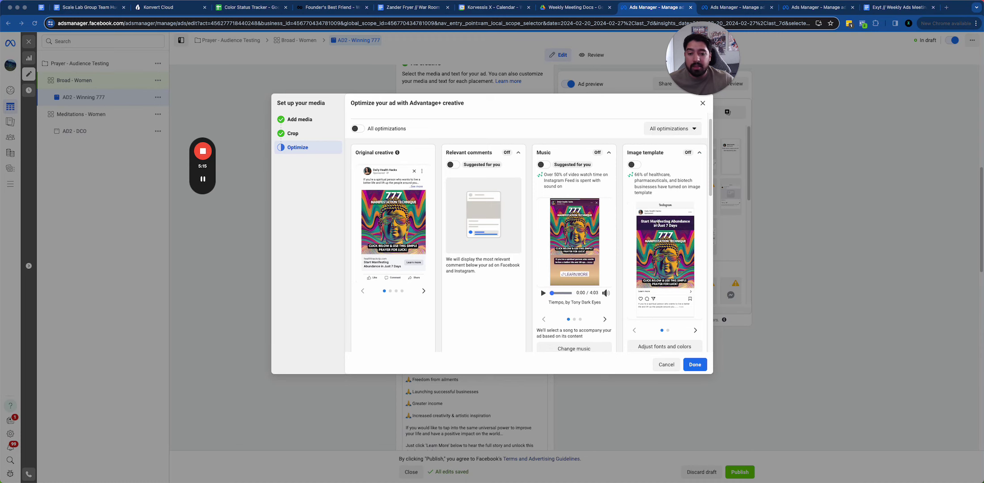
{"action": "scroll", "coordinate": [664, 225], "scroll_direction": "up", "scroll_amount": 2}
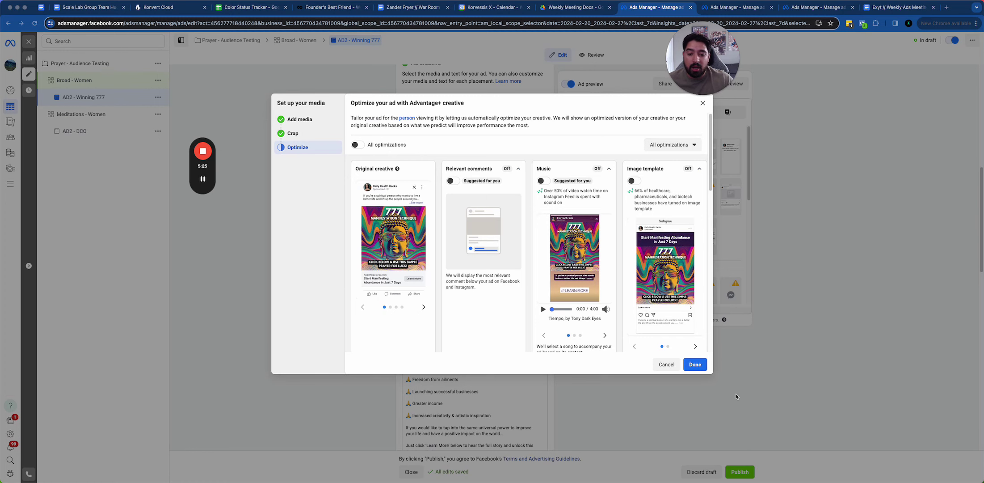
{"action": "left_click", "coordinate": [695, 364]}
Close the editor and list ad sets, showing Broad - Women at $13.68 beside Meditations - Women.
{"action": "mouse_move", "coordinate": [210, 190]}
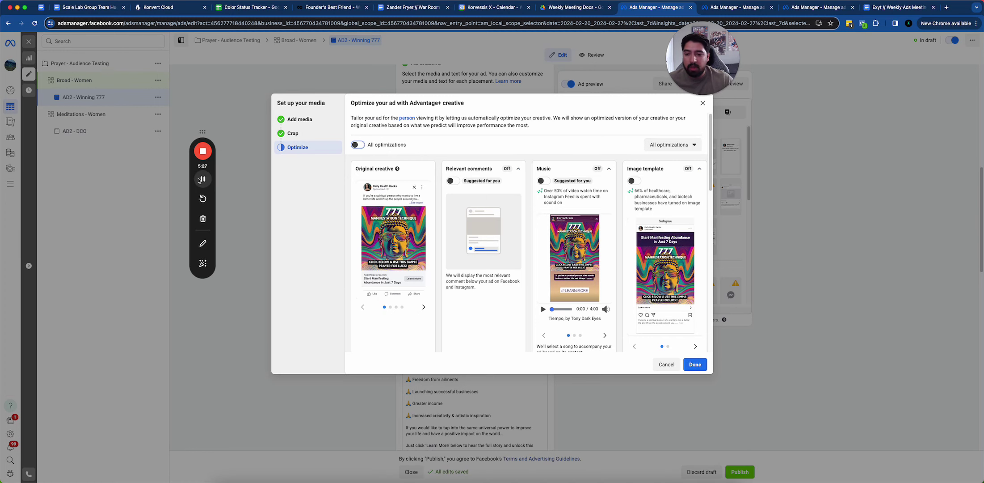
{"action": "left_click", "coordinate": [411, 471]}
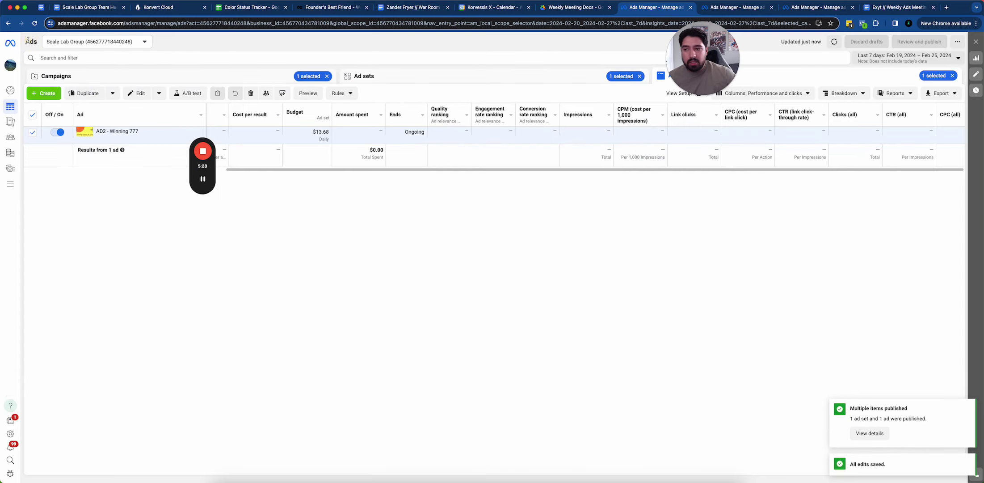
{"action": "left_click", "coordinate": [408, 79]}
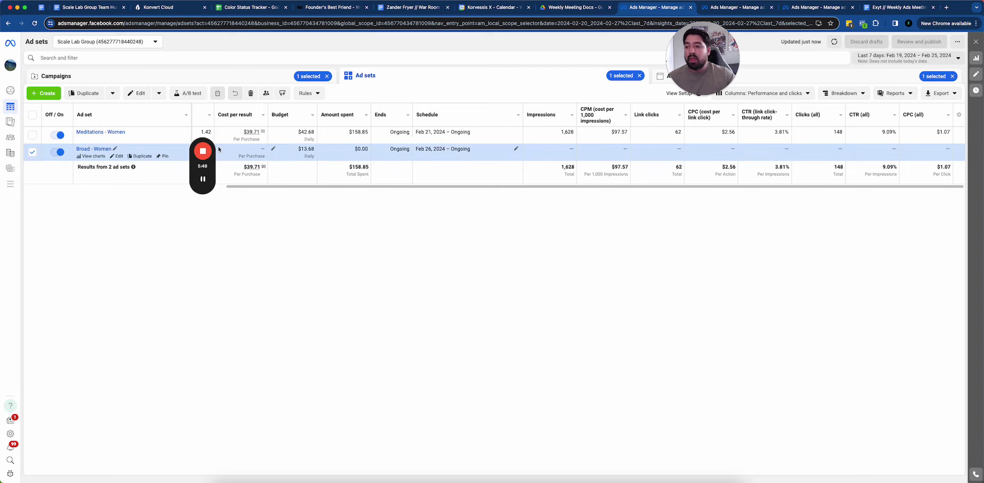
{"action": "left_click_drag", "start_coordinate": [203, 138], "coordinate": [814, 220]}
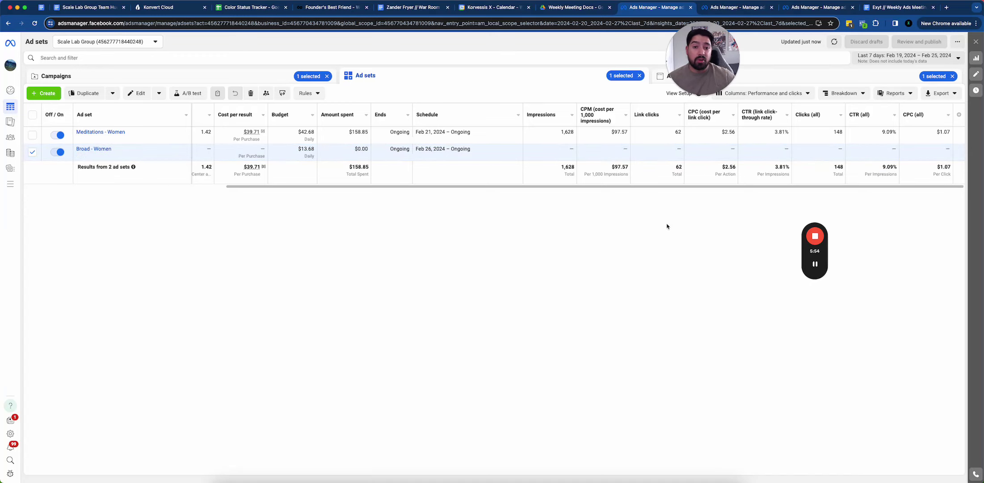
Search 'korv' to switch to KORVESSIS X LLC and list Prayer - Prospecting's 18 ad sets.
{"action": "left_click", "coordinate": [56, 76]}
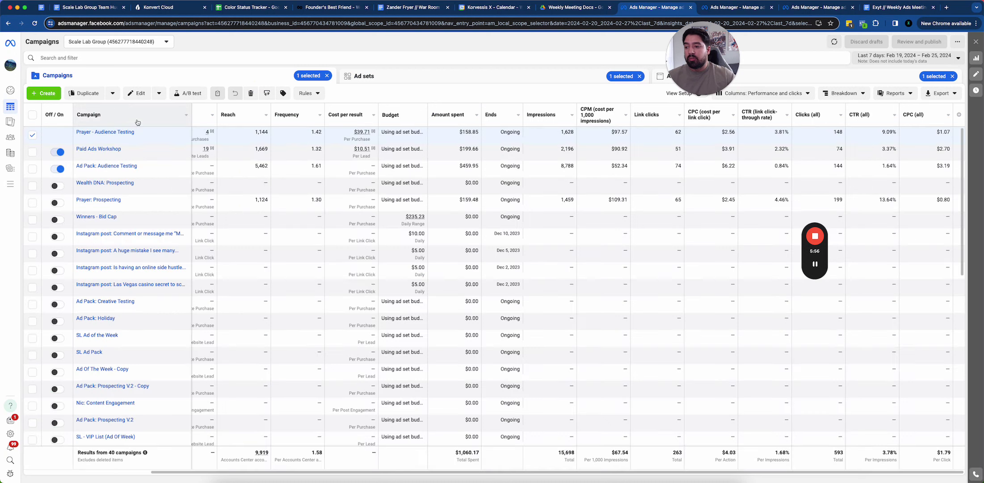
{"action": "left_click", "coordinate": [98, 42]}
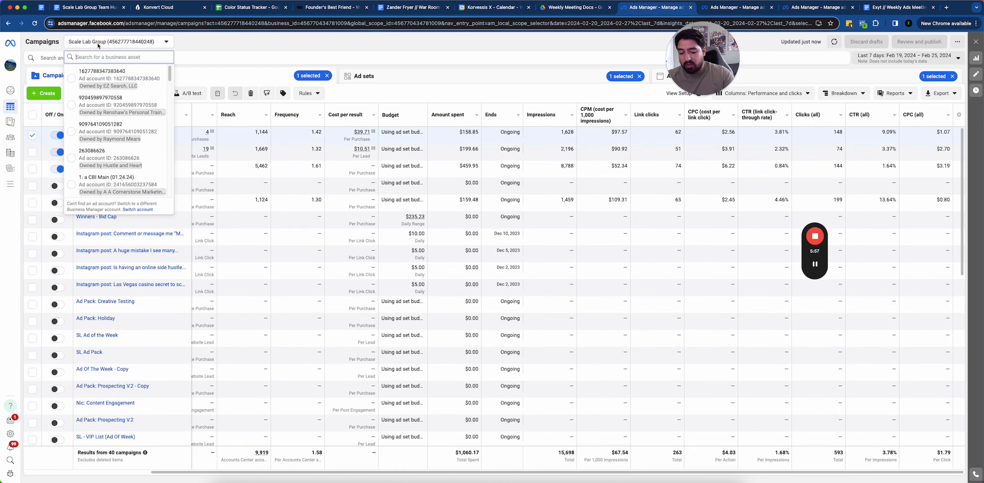
{"action": "left_click", "coordinate": [252, 50]}
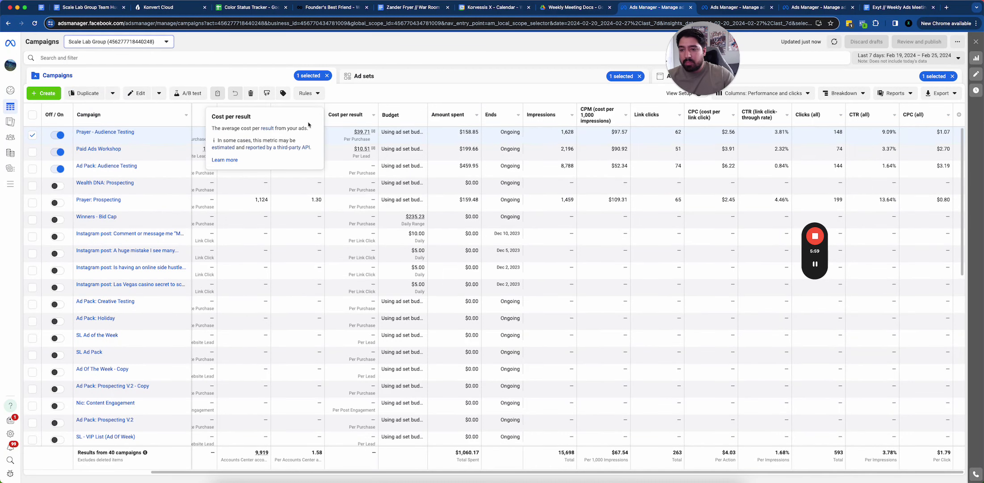
{"action": "left_click", "coordinate": [147, 42]}
{"action": "type", "text": "korv"}
{"action": "left_click", "coordinate": [117, 74]}
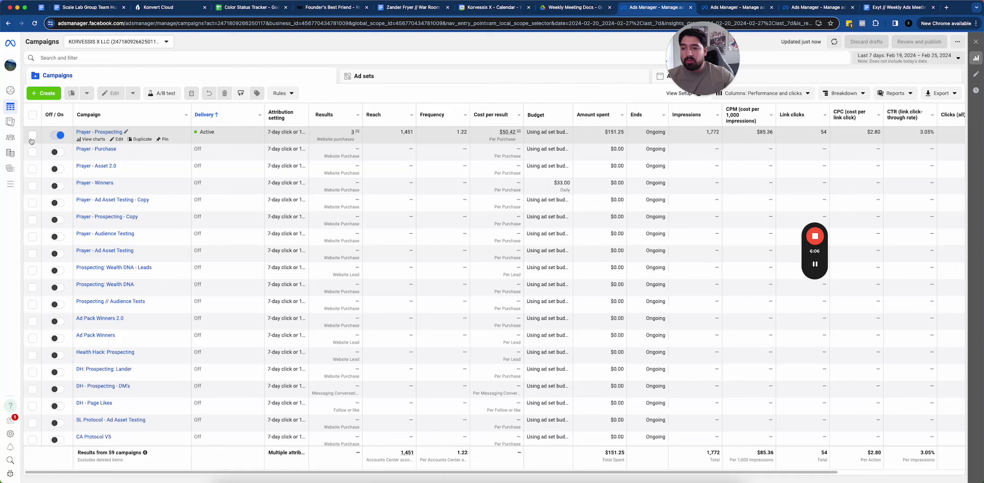
{"action": "left_click", "coordinate": [32, 135]}
{"action": "left_click", "coordinate": [387, 75]}
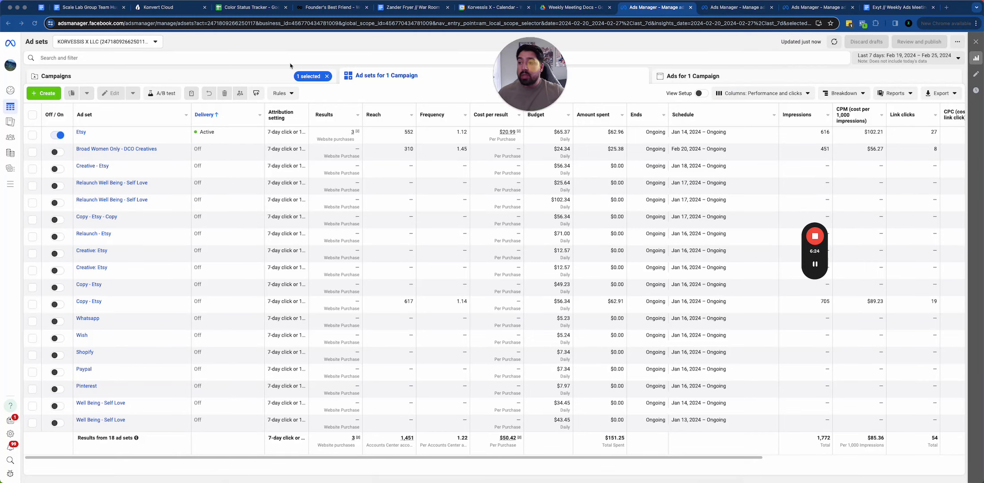
In AS Ad Account 1, report the last 30 days and add Ad Asset Testing to the ad sets view.
{"action": "left_click", "coordinate": [750, 13]}
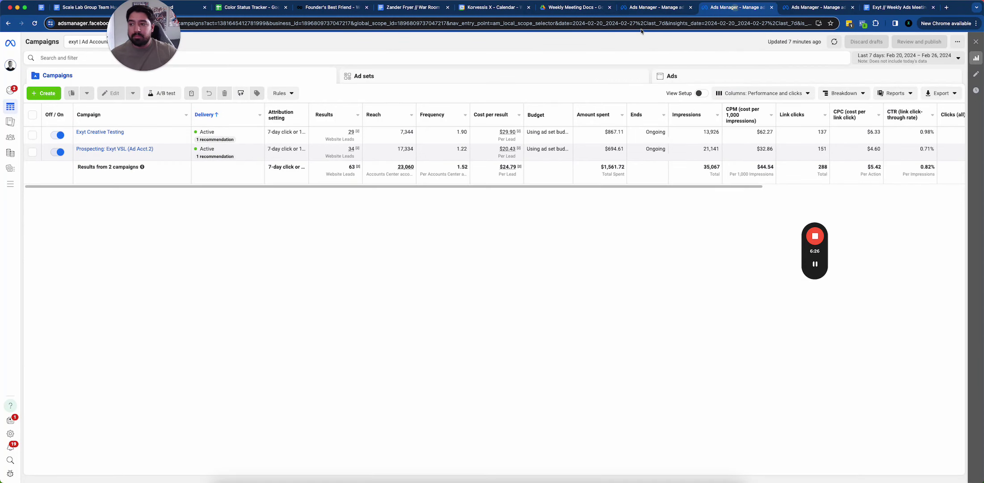
{"action": "left_click_drag", "start_coordinate": [168, 29], "coordinate": [278, 28]}
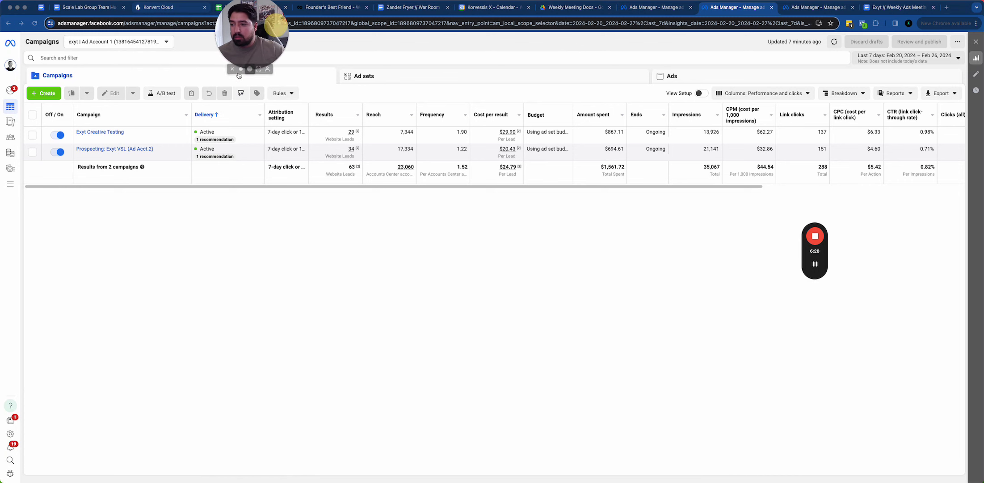
{"action": "left_click", "coordinate": [818, 7]}
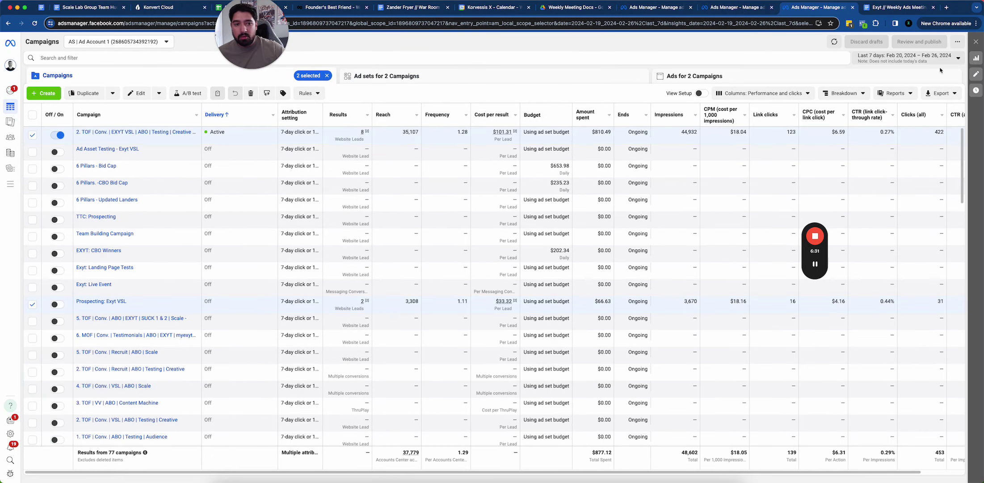
{"action": "left_click", "coordinate": [907, 57]}
{"action": "left_click", "coordinate": [951, 140]}
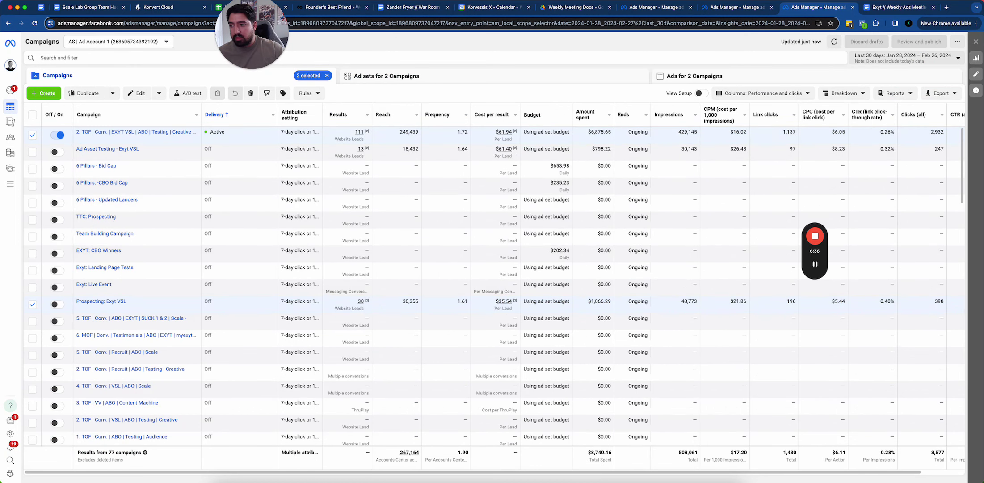
{"action": "left_click", "coordinate": [32, 152]}
{"action": "left_click", "coordinate": [583, 79]}
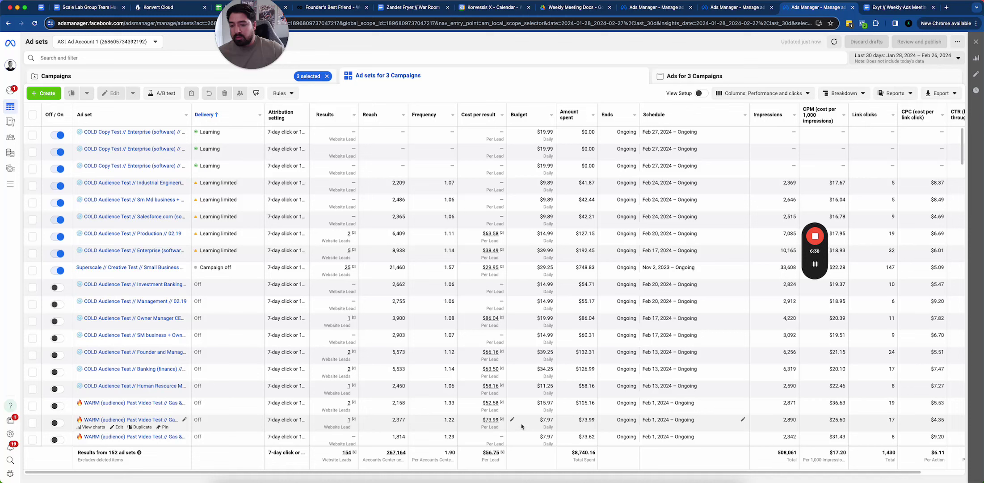
Set the Exyt account to the last 30 days, then return to the Korvessis ad sets tab.
{"action": "left_click", "coordinate": [733, 8]}
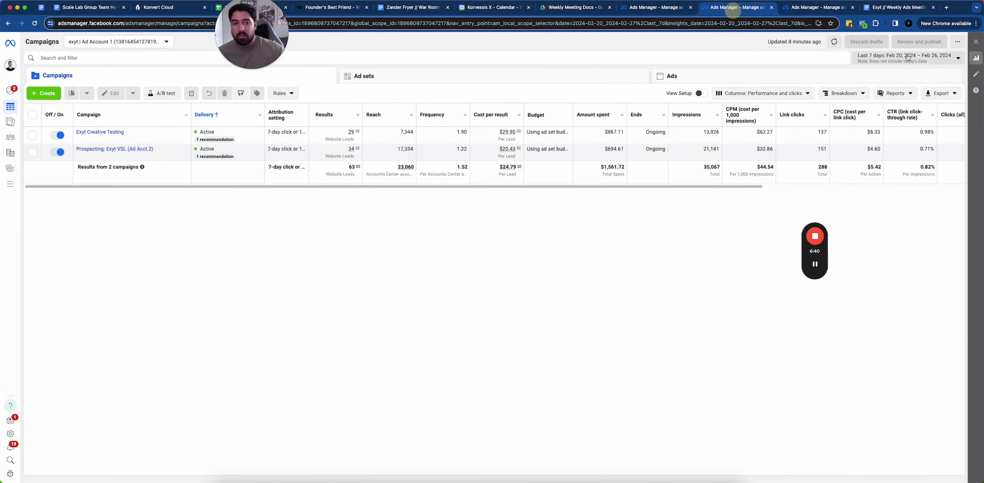
{"action": "left_click", "coordinate": [907, 57]}
{"action": "left_click", "coordinate": [933, 141]}
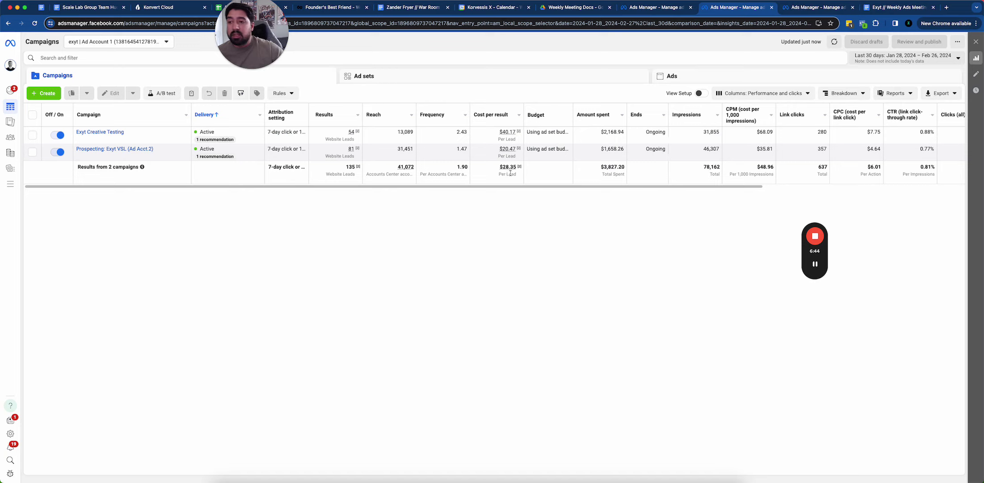
{"action": "mouse_move", "coordinate": [510, 167]}
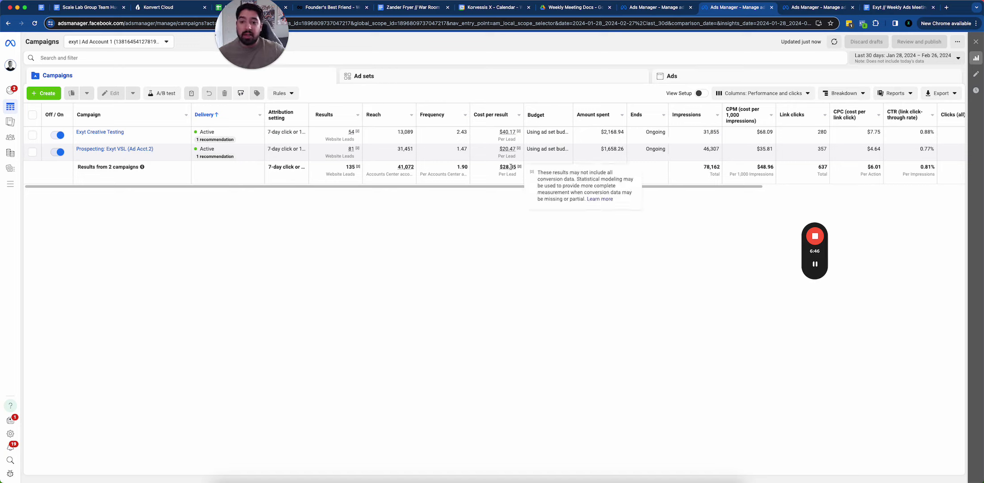
{"action": "mouse_move", "coordinate": [507, 131]}
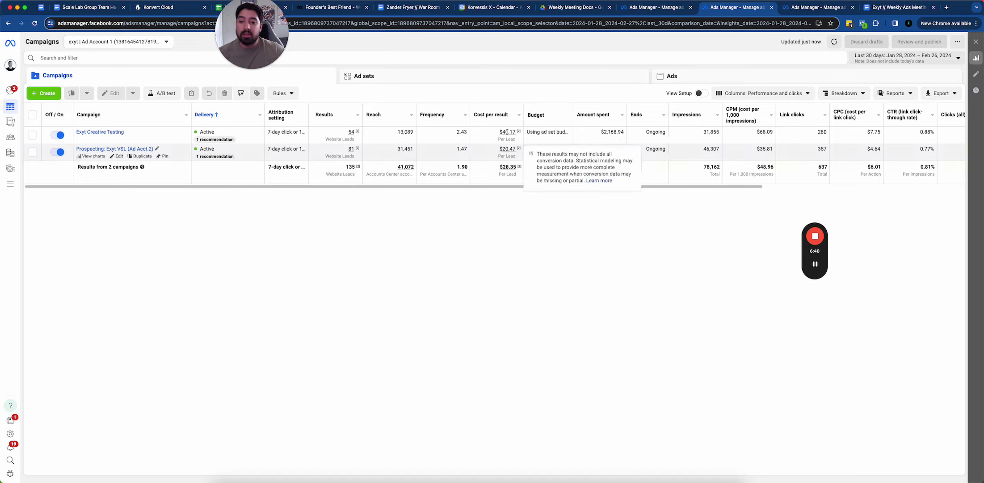
{"action": "left_click", "coordinate": [655, 9]}
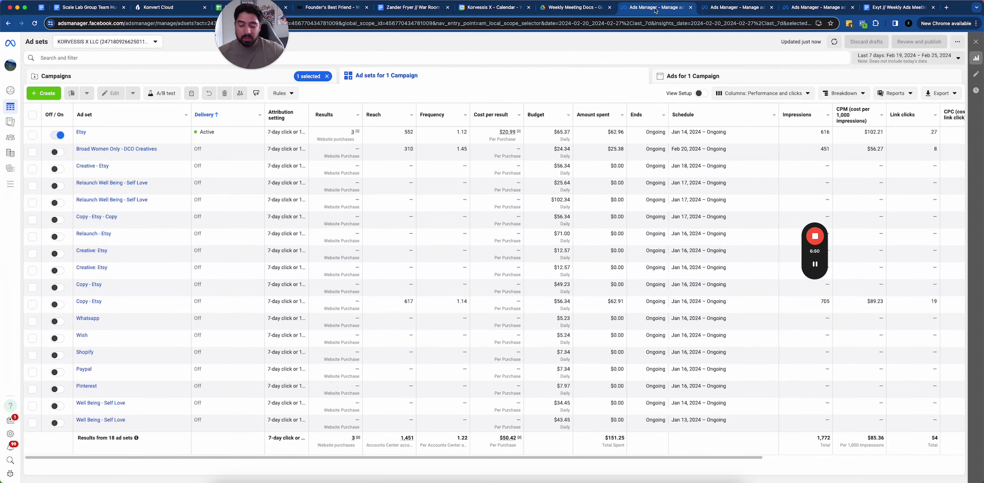
Return to campaign level and search 'sca' to switch to the Scale Lab Group account.
{"action": "left_click_drag", "start_coordinate": [268, 47], "coordinate": [715, 52]}
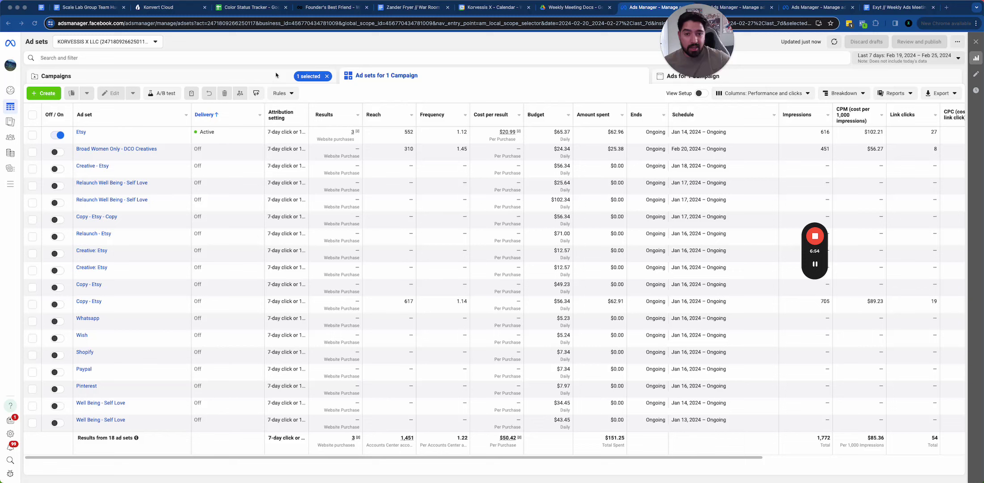
{"action": "mouse_move", "coordinate": [816, 265]}
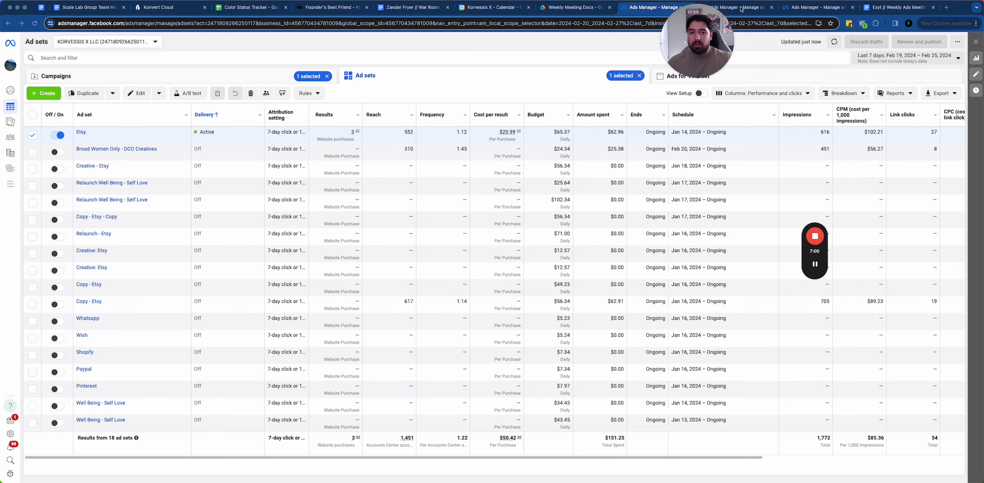
{"action": "left_click", "coordinate": [233, 75]}
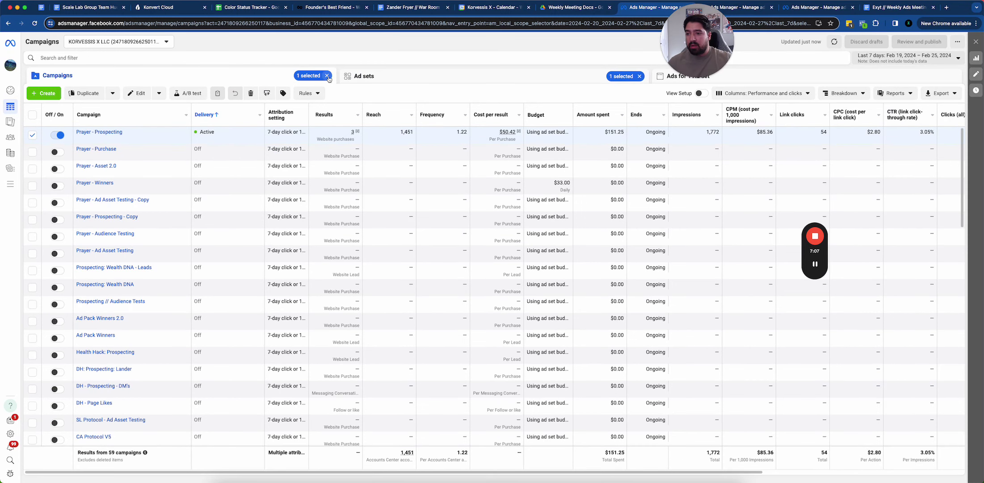
{"action": "left_click", "coordinate": [639, 76]}
{"action": "left_click", "coordinate": [134, 42]}
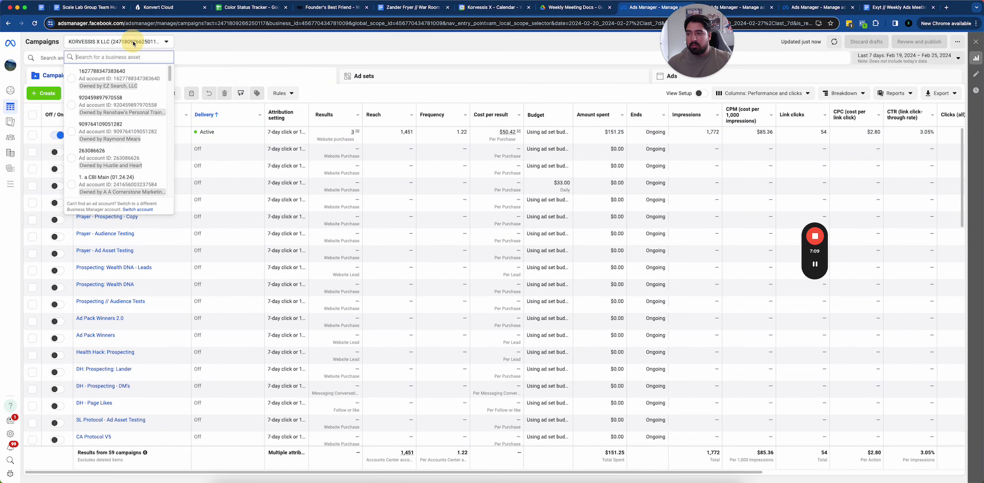
{"action": "type", "text": "sca"}
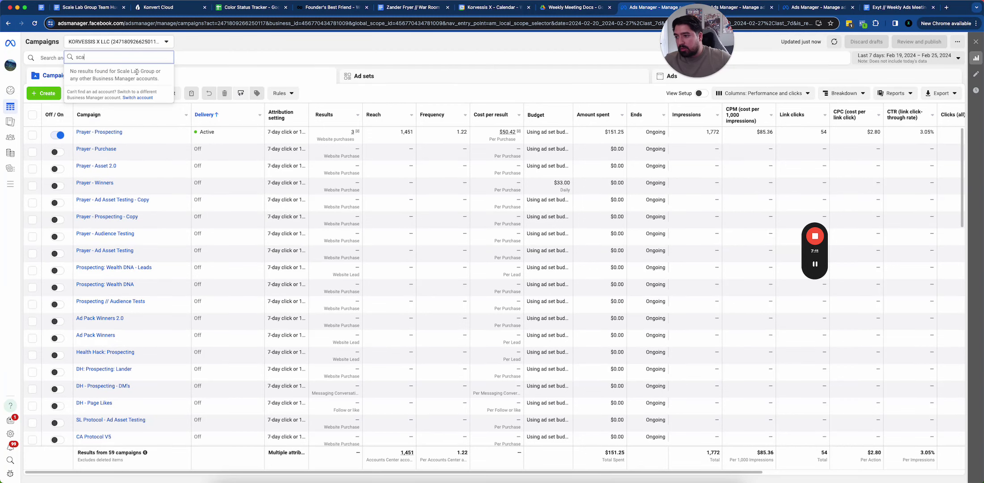
{"action": "left_click", "coordinate": [97, 99]}
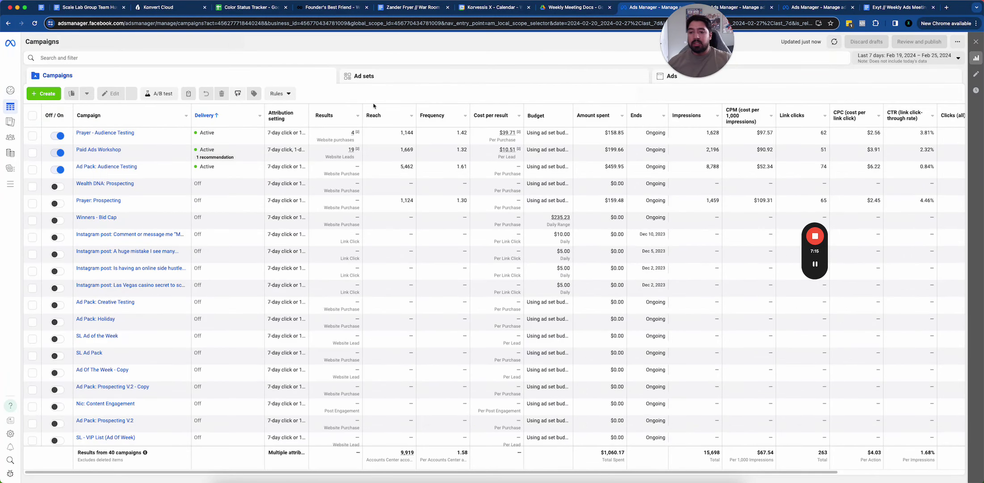
Drill from Prayer - Audience Testing into Meditations - Women's ads and break down by image, video and slideshow.
{"action": "left_click", "coordinate": [33, 135]}
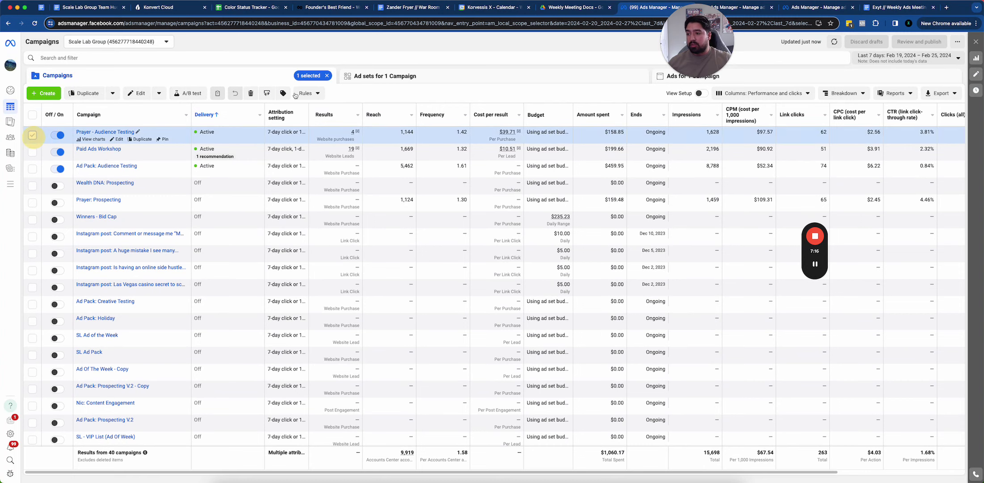
{"action": "left_click", "coordinate": [417, 75]}
{"action": "left_click", "coordinate": [33, 152]}
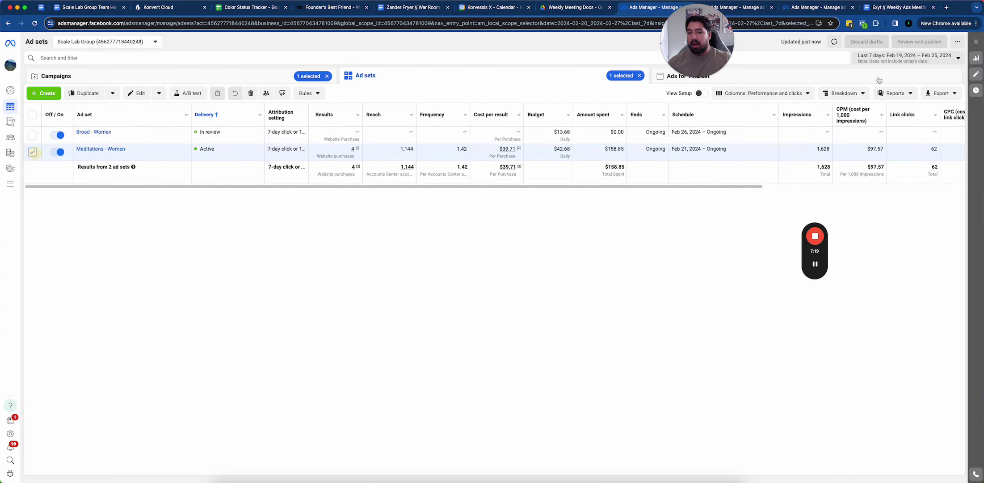
{"action": "left_click", "coordinate": [840, 75]}
{"action": "left_click", "coordinate": [811, 93]}
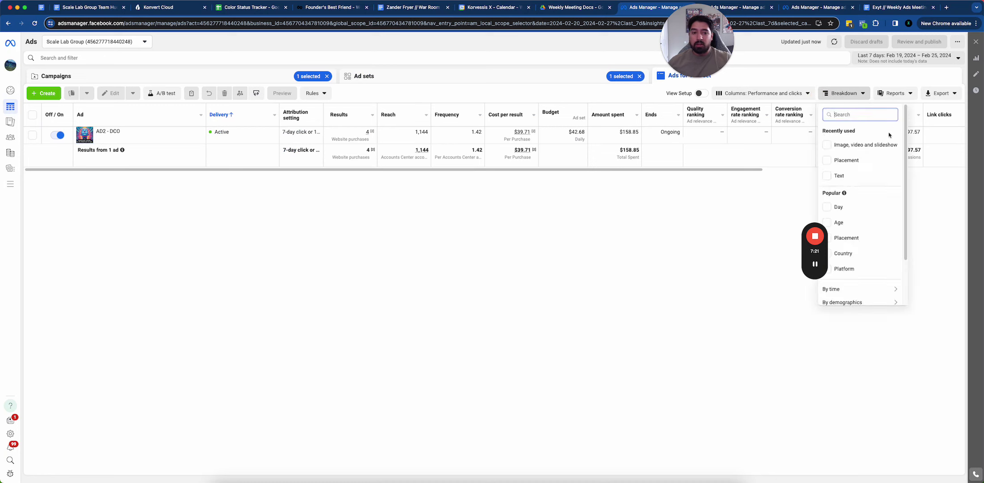
{"action": "left_click", "coordinate": [865, 145]}
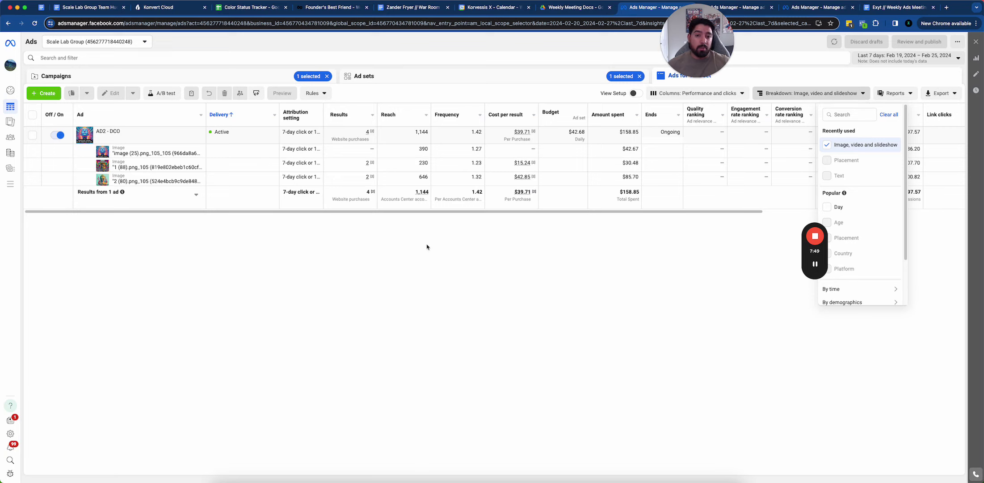
Dismiss the Breakdown menu to reveal AD2 - DCO's per-image impressions, CPM and cost per result.
{"action": "left_click", "coordinate": [427, 247]}
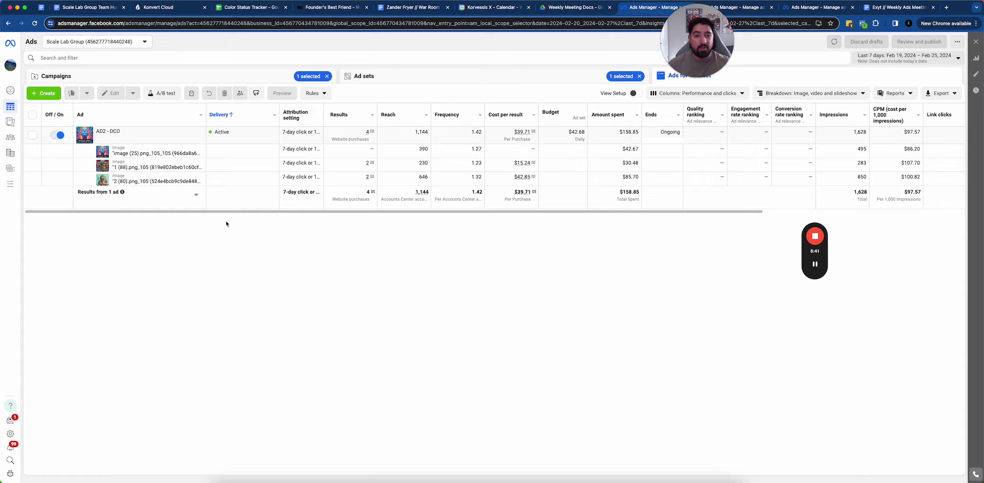
{"action": "mouse_move", "coordinate": [811, 236]}
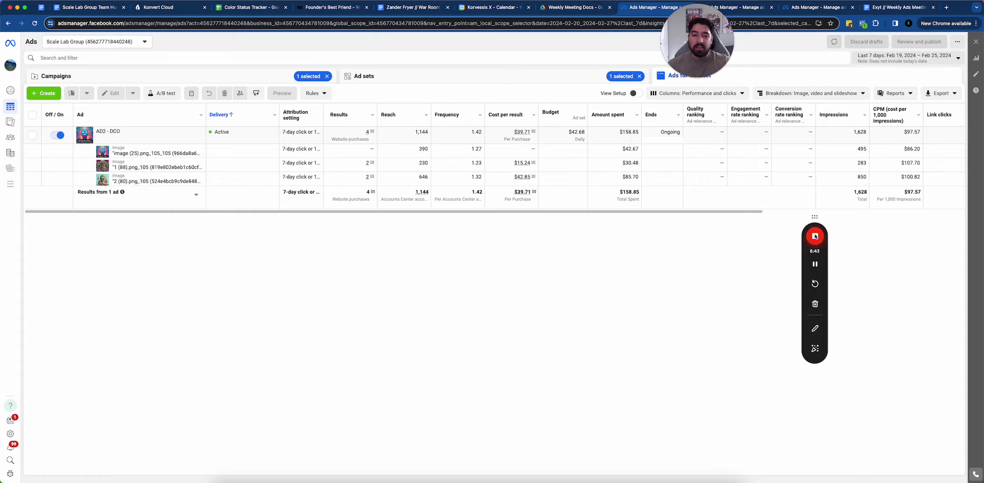